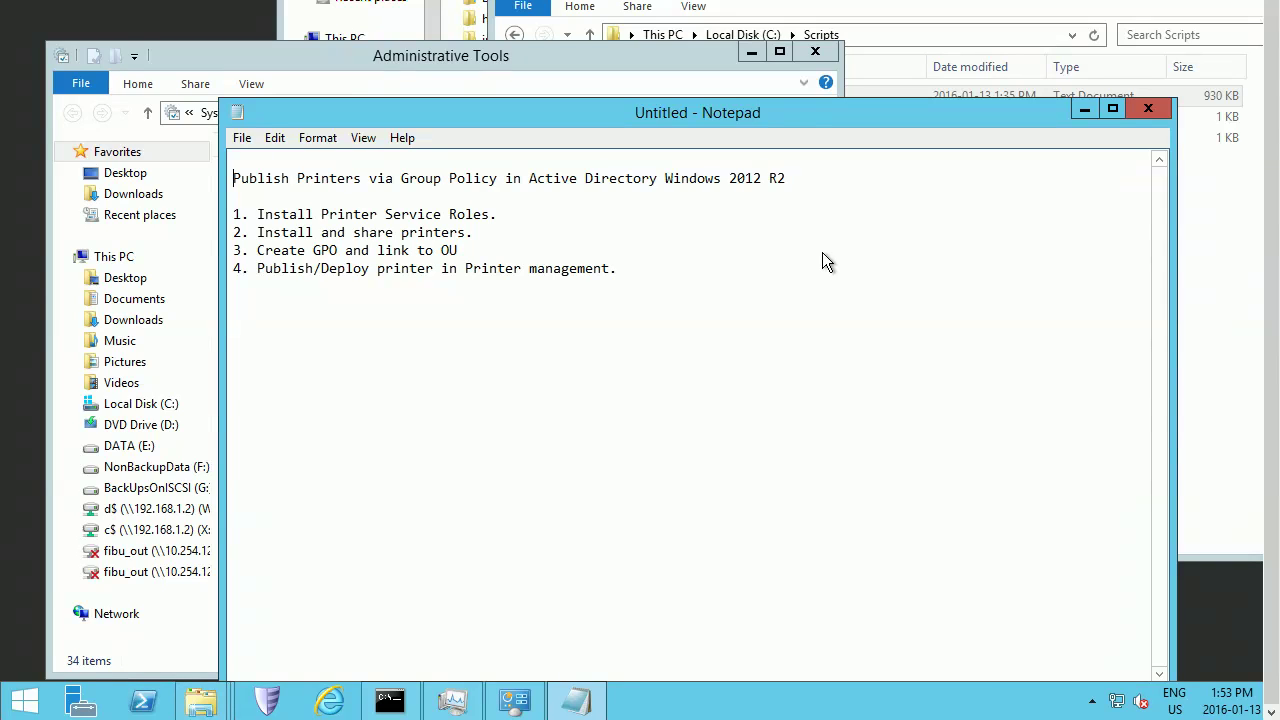
Step: Review the four-step printer publishing plan in Notepad, highlighting step 1 on installing printer service roles
{"action": "left_click", "coordinate": [810, 181]}
{"action": "left_click_drag", "start_coordinate": [259, 213], "coordinate": [457, 270]}
{"action": "left_click", "coordinate": [568, 270]}
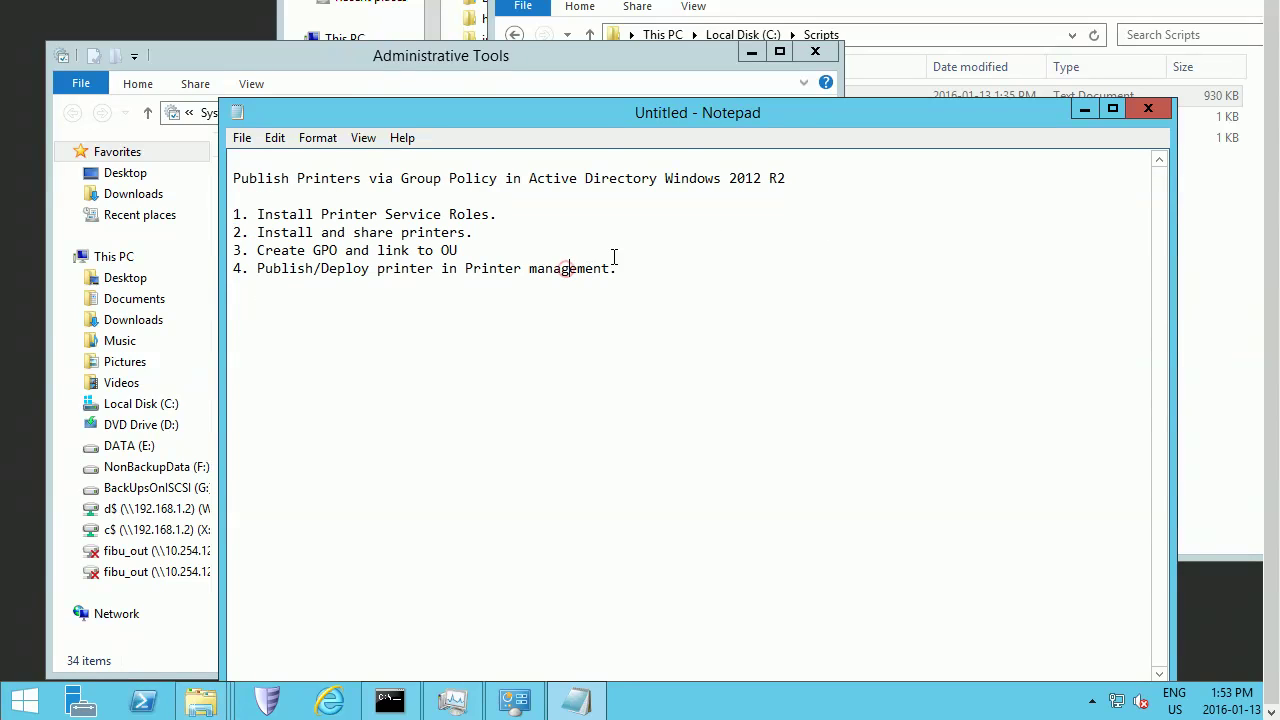
{"action": "left_click", "coordinate": [495, 214]}
{"action": "left_click_drag", "start_coordinate": [495, 214], "coordinate": [233, 214]}
{"action": "left_click", "coordinate": [518, 214]}
Step: Check on the wizard's Server Roles page that Print and Document Services is partly installed, then close Server Manager
{"action": "left_click", "coordinate": [81, 700]}
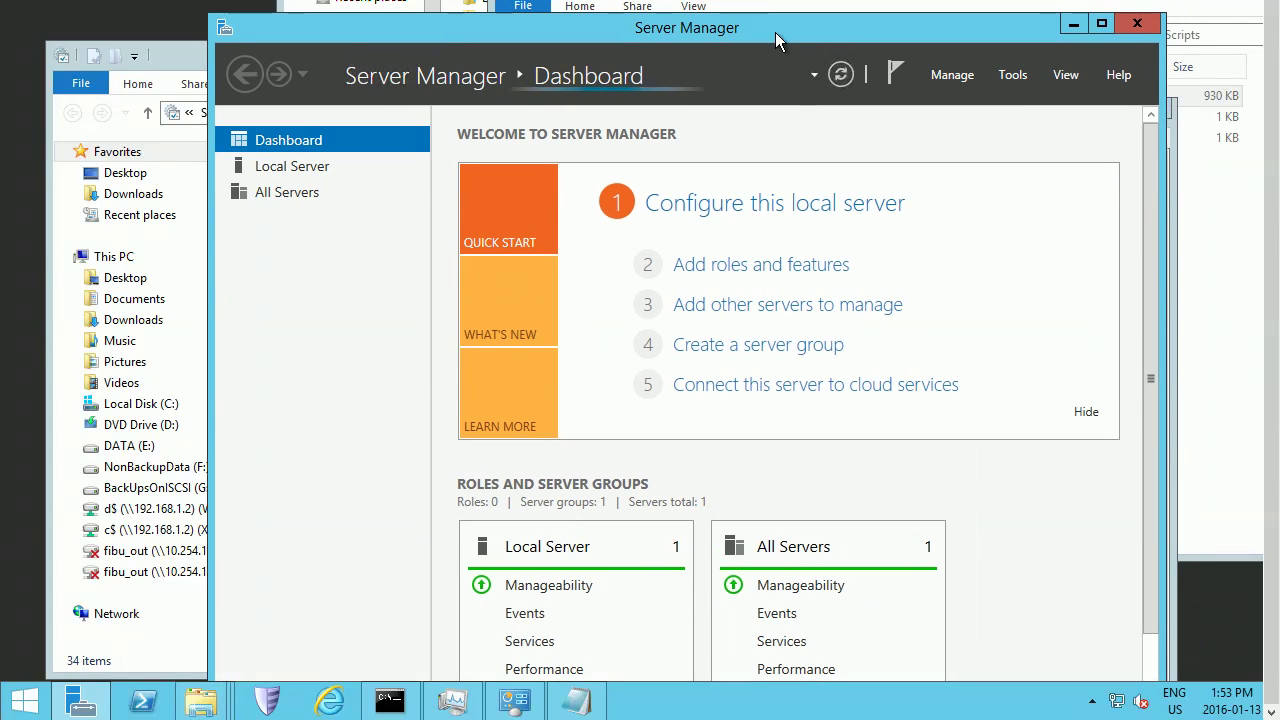
{"action": "left_click", "coordinate": [1013, 76]}
{"action": "left_click", "coordinate": [738, 264]}
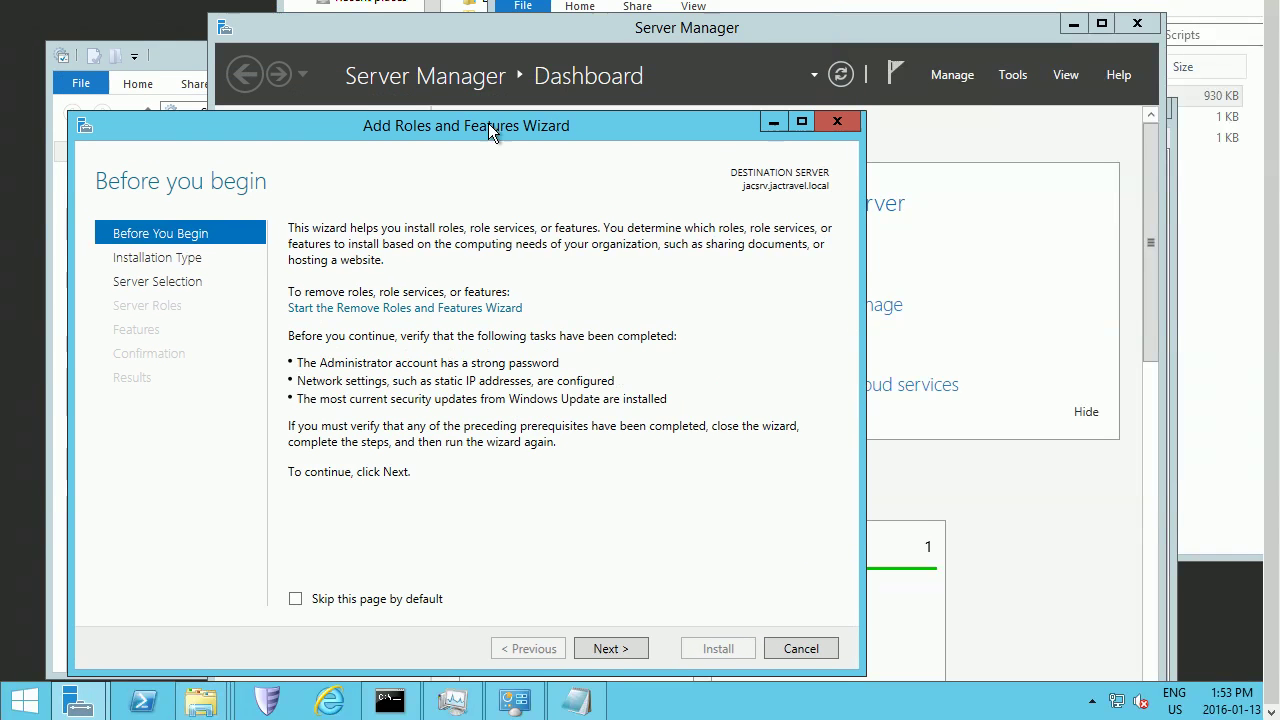
{"action": "left_click", "coordinate": [611, 647]}
{"action": "left_click", "coordinate": [611, 647]}
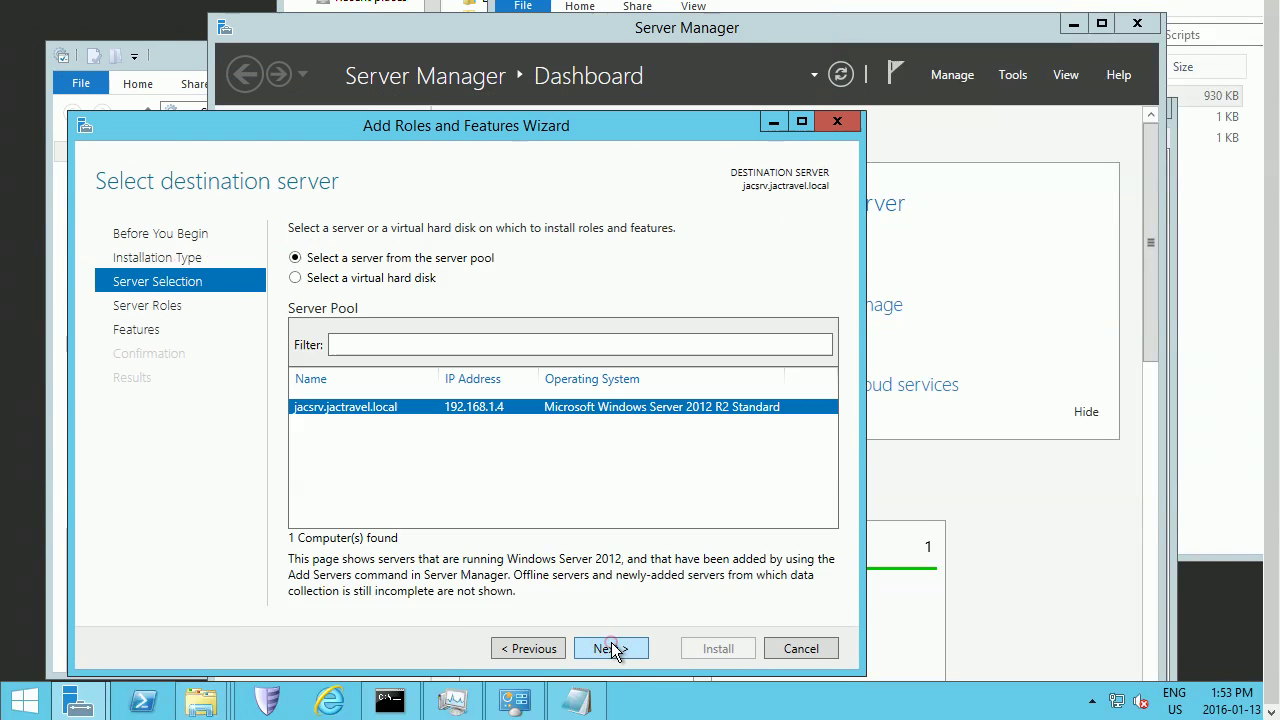
{"action": "left_click", "coordinate": [611, 647]}
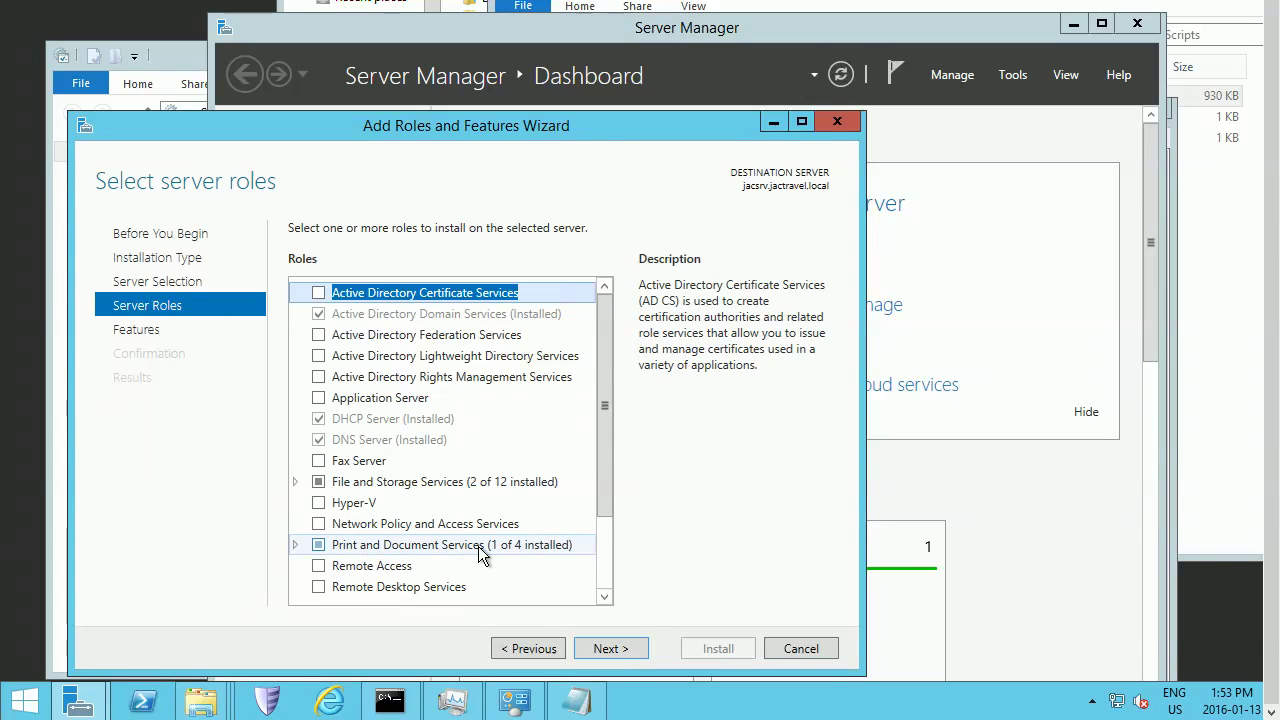
{"action": "left_click", "coordinate": [804, 645]}
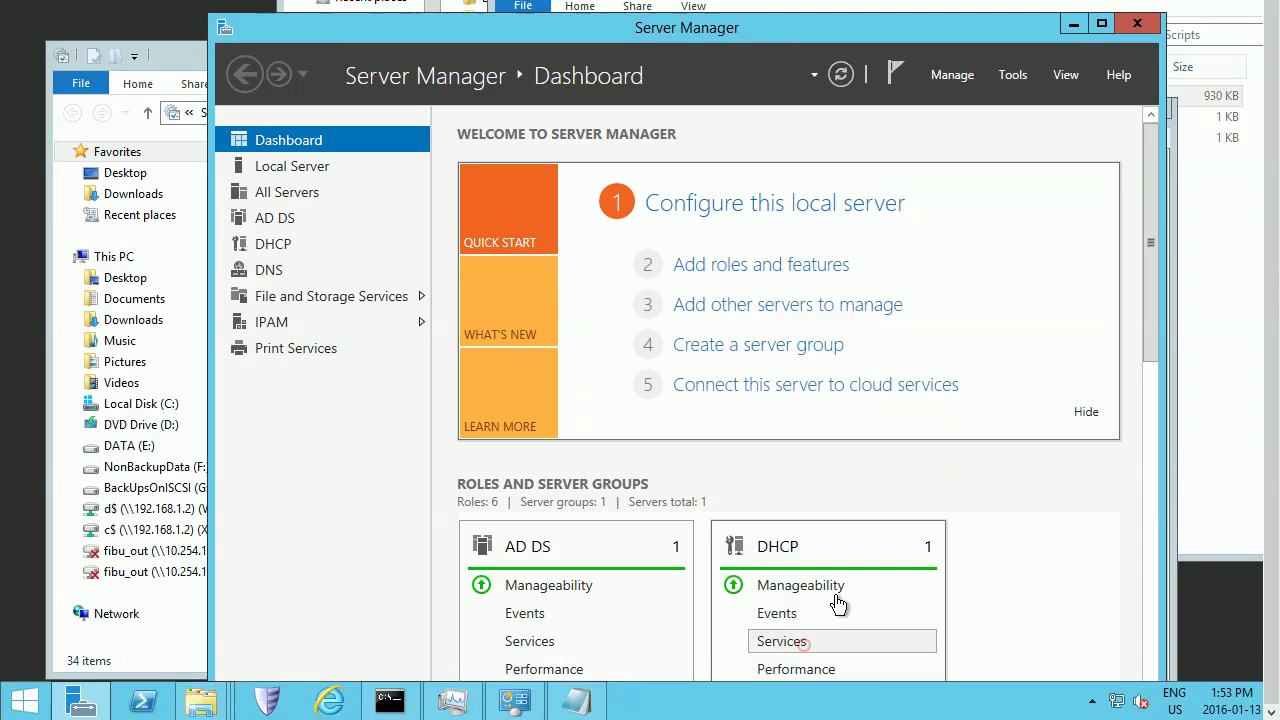
{"action": "left_click", "coordinate": [1137, 23]}
{"action": "left_click", "coordinate": [482, 236]}
{"action": "key", "text": "shift+Home"}
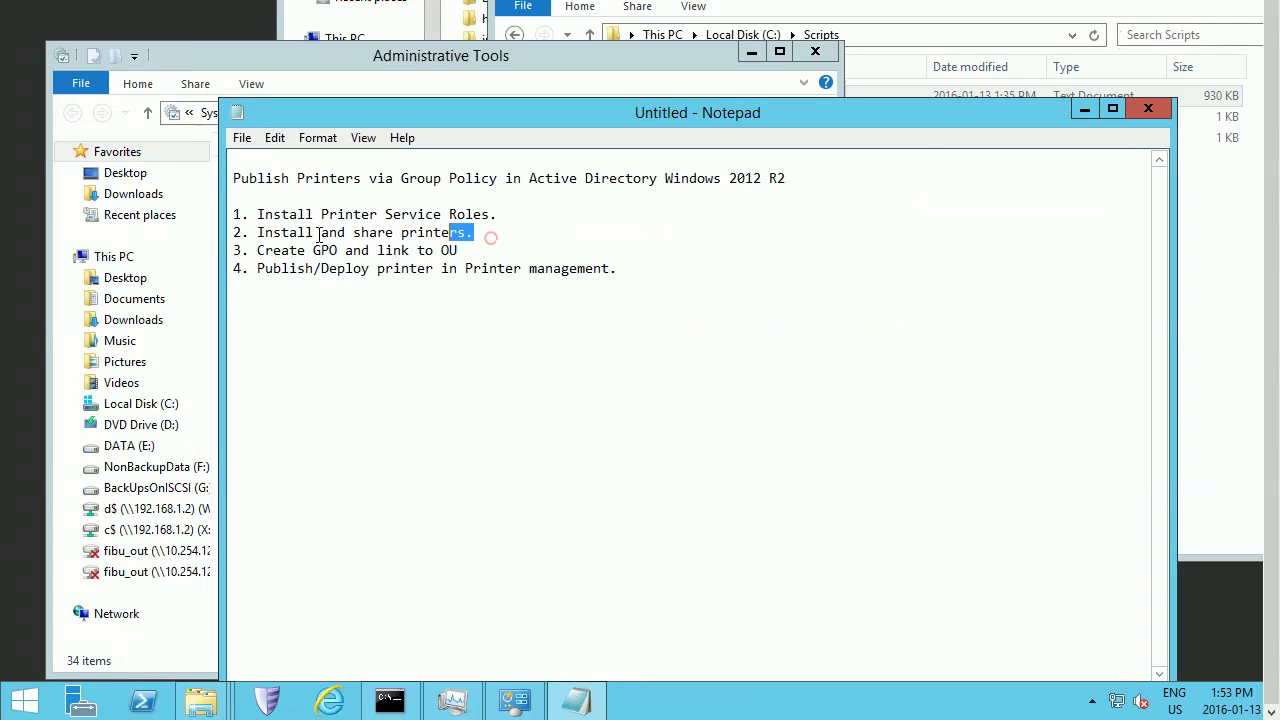
{"action": "left_click", "coordinate": [548, 238]}
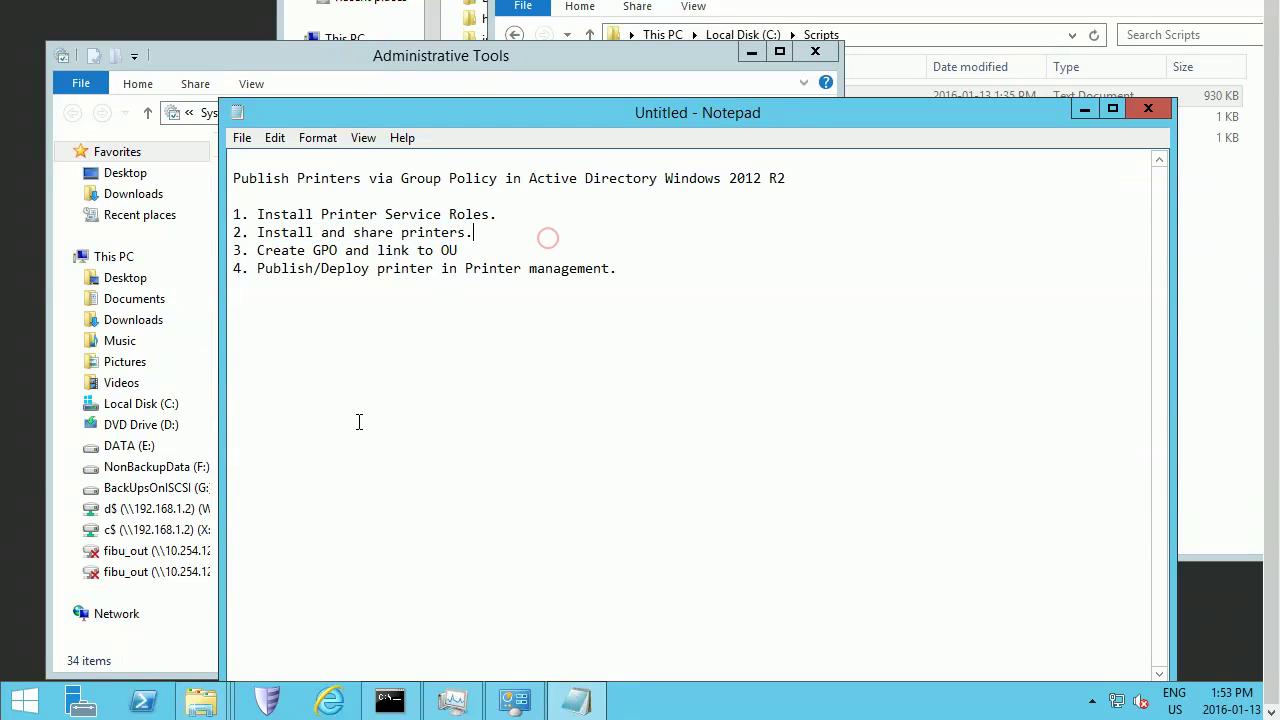
{"action": "left_click", "coordinate": [24, 701]}
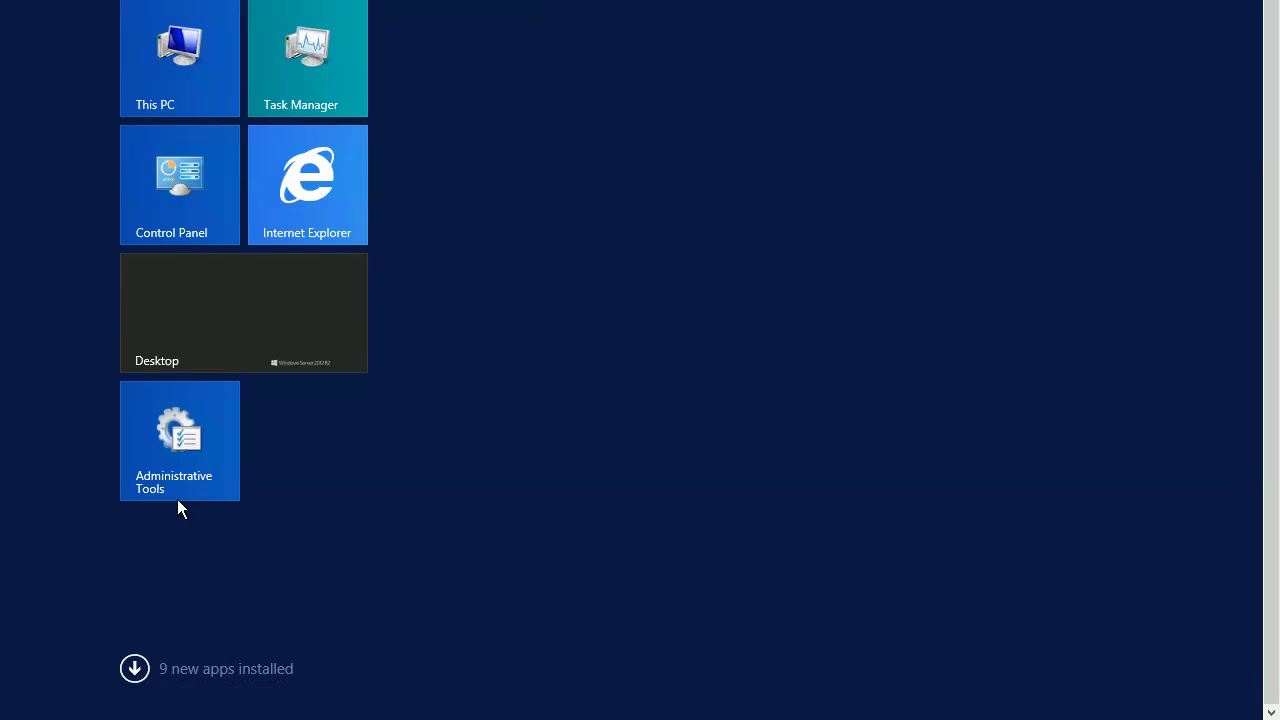
{"action": "type", "text": "devices"}
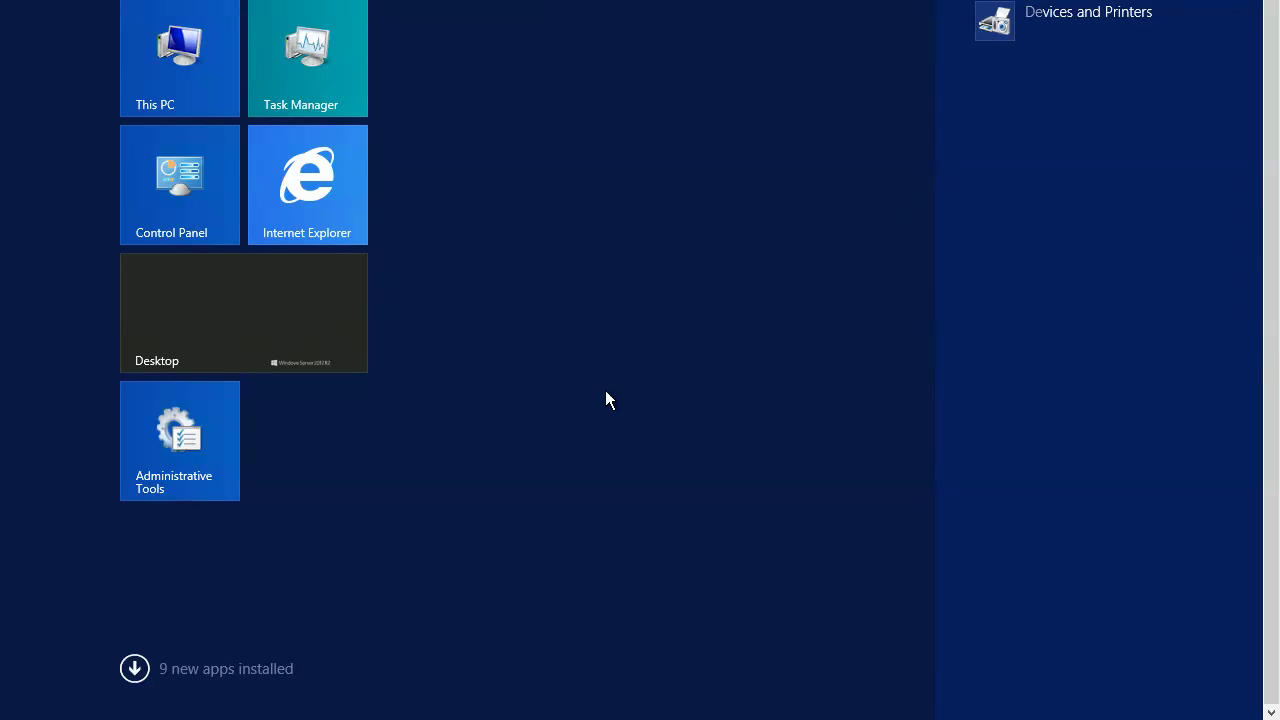
{"action": "key", "text": "Return"}
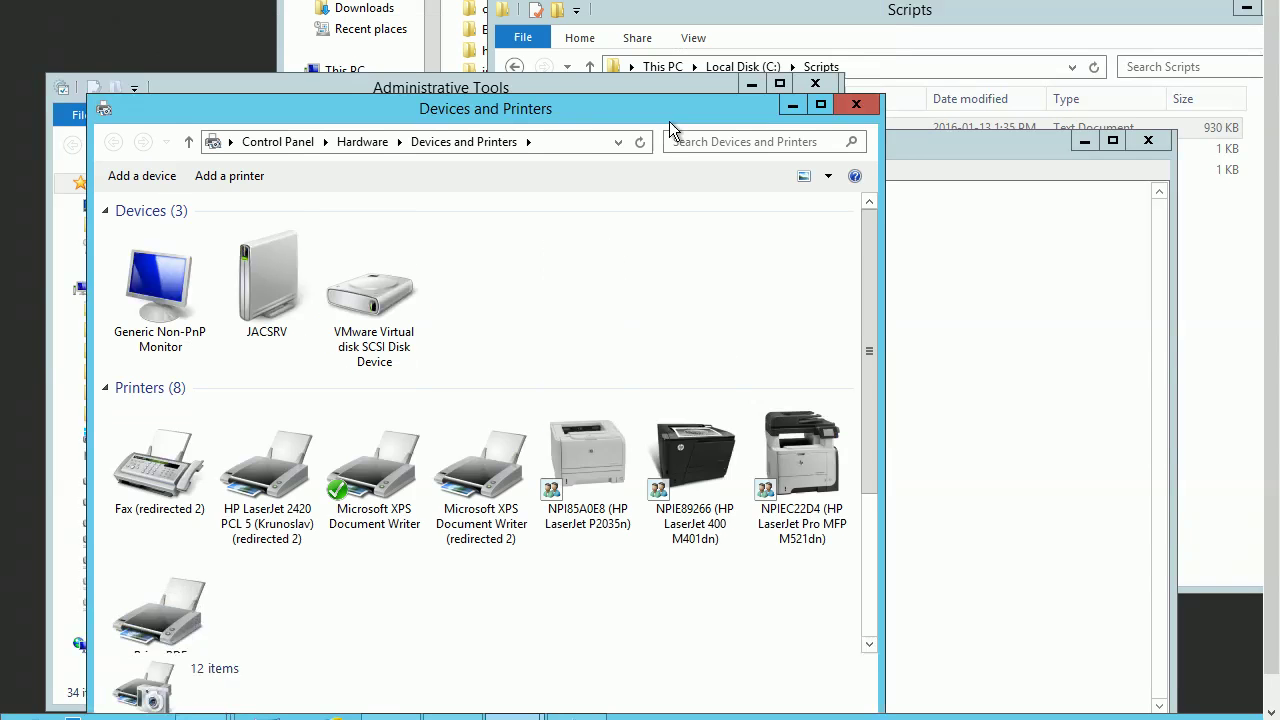
{"action": "left_click_drag", "start_coordinate": [669, 121], "coordinate": [689, 181]}
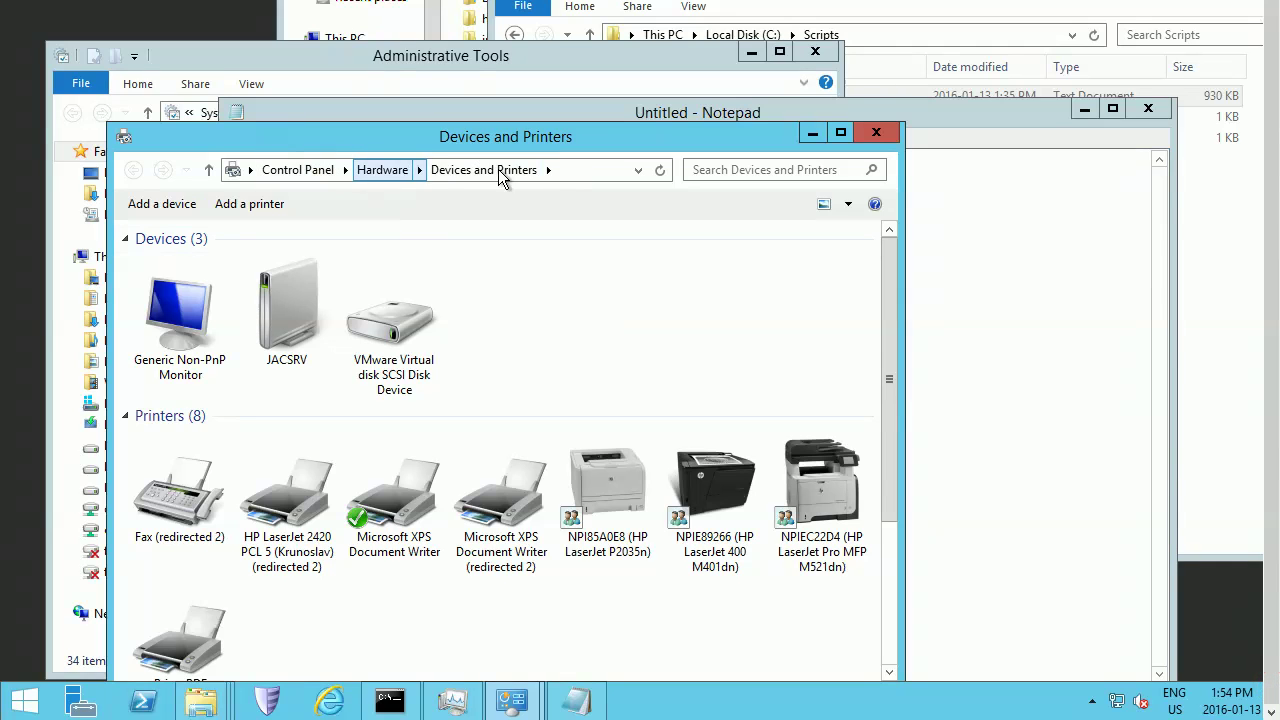
{"action": "left_click", "coordinate": [617, 606]}
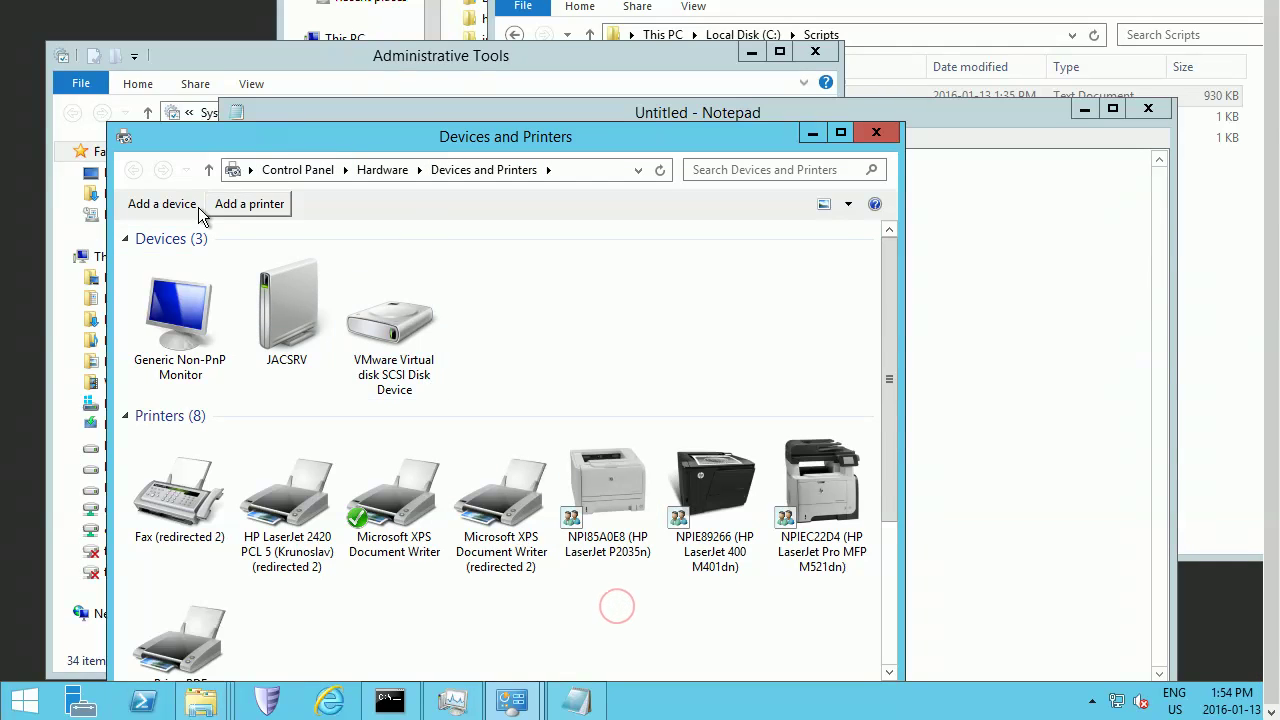
{"action": "left_click", "coordinate": [292, 522]}
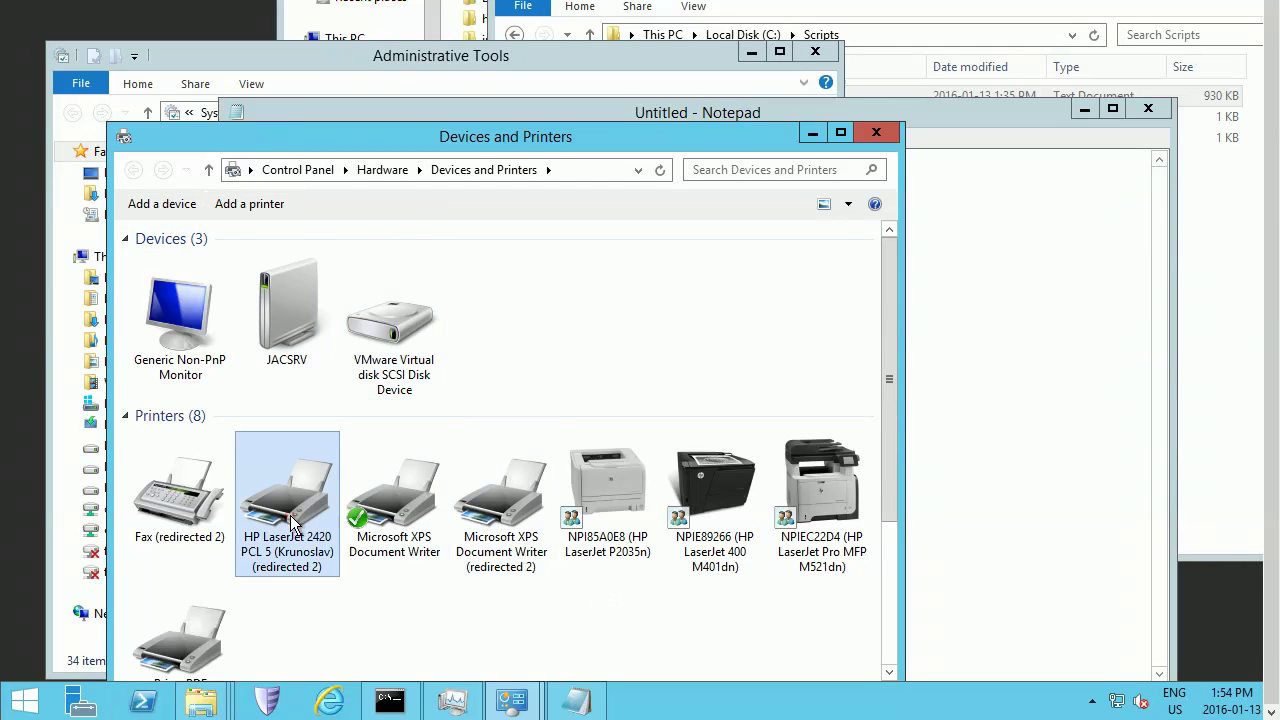
{"action": "right_click", "coordinate": [318, 506]}
{"action": "right_click", "coordinate": [604, 500]}
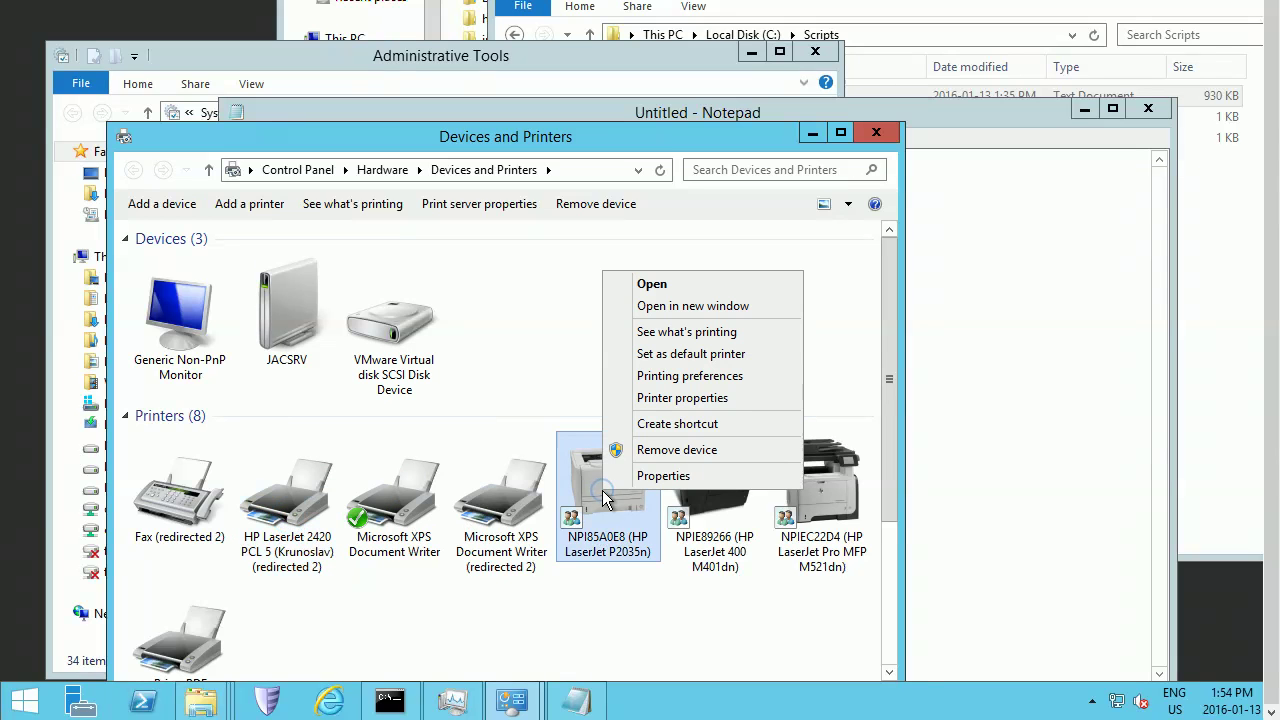
{"action": "left_click", "coordinate": [670, 400]}
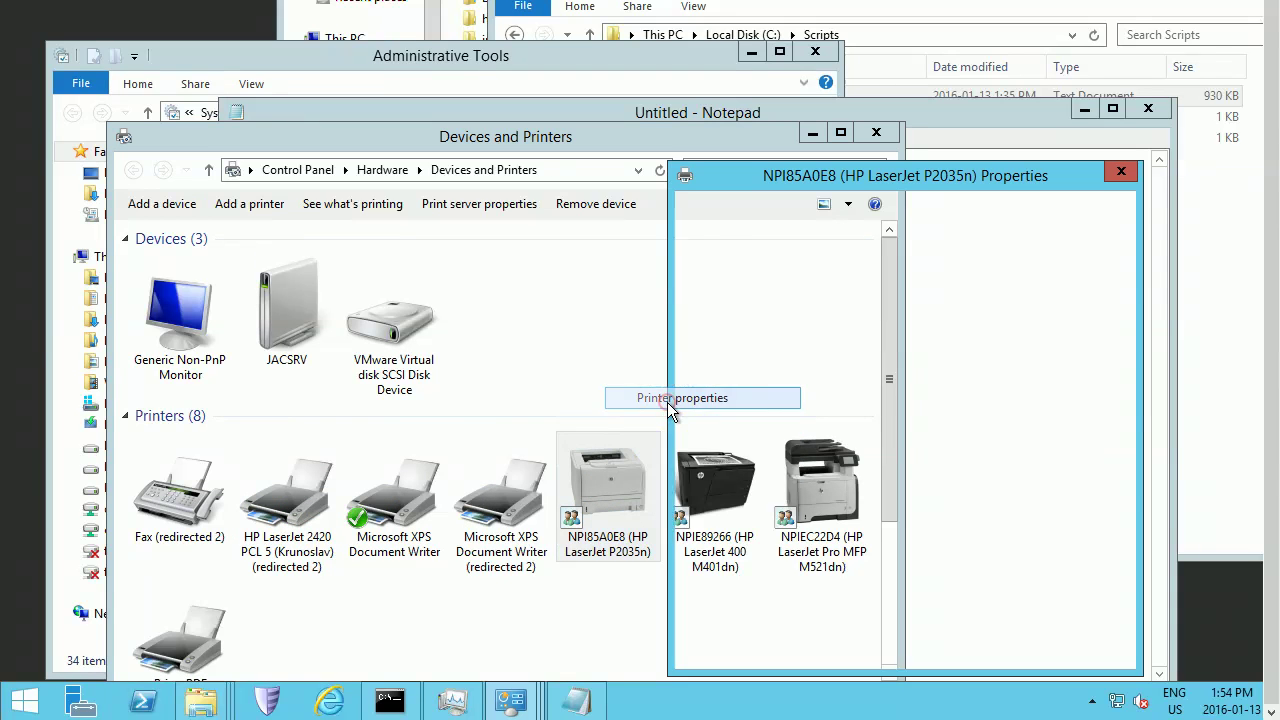
{"action": "left_click", "coordinate": [756, 210]}
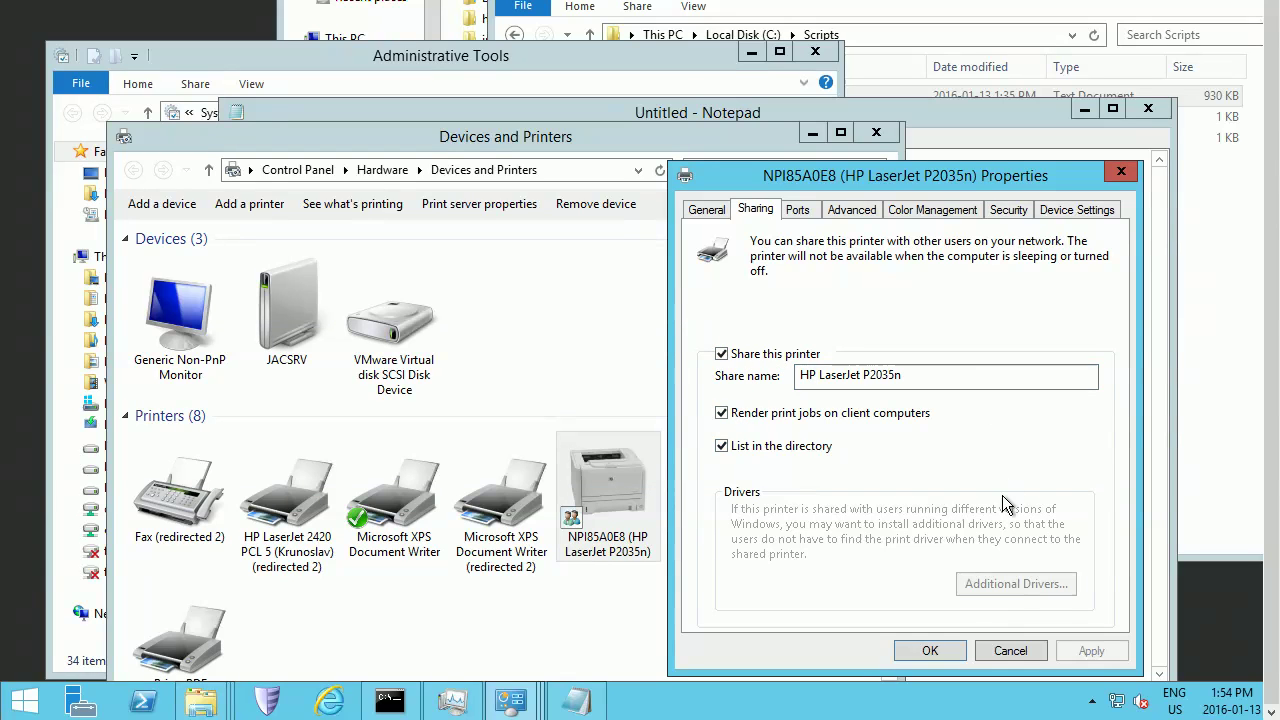
Step: Close the printer properties and Devices and Printers, then review plan steps 2 and 3 in Notepad
{"action": "left_click", "coordinate": [940, 650]}
{"action": "left_click", "coordinate": [874, 131]}
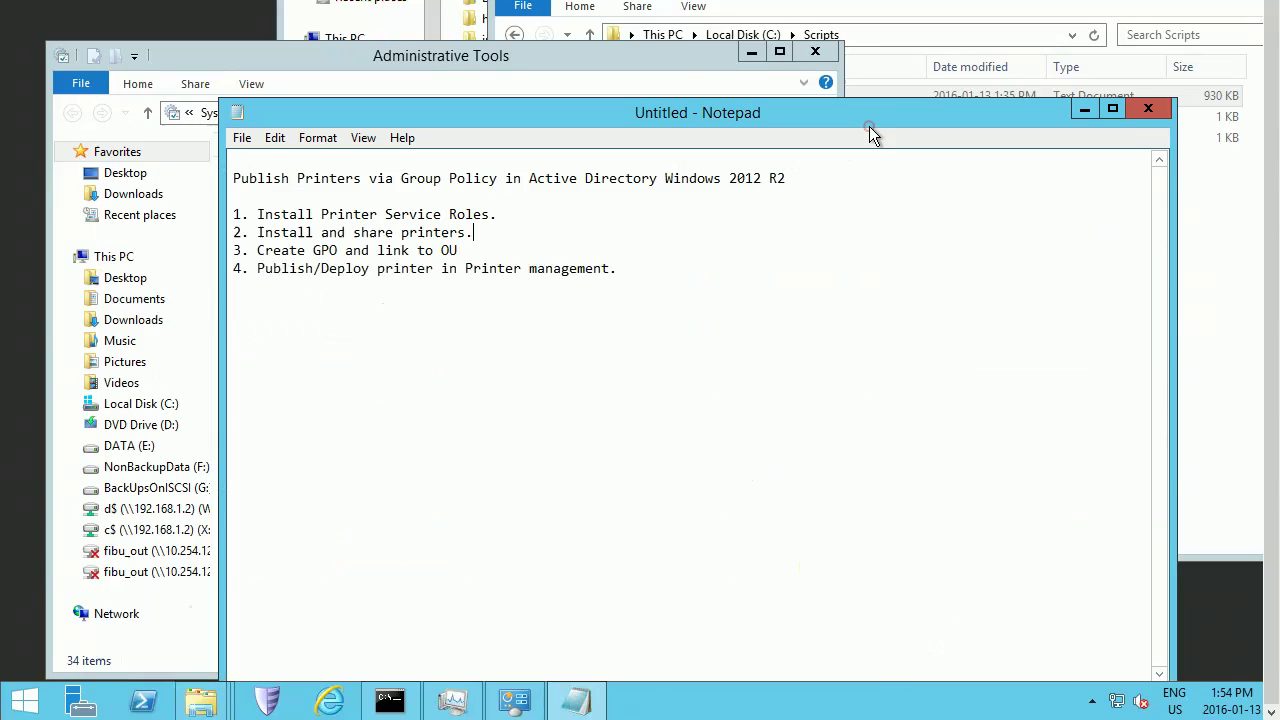
{"action": "left_click_drag", "start_coordinate": [503, 243], "coordinate": [202, 228]}
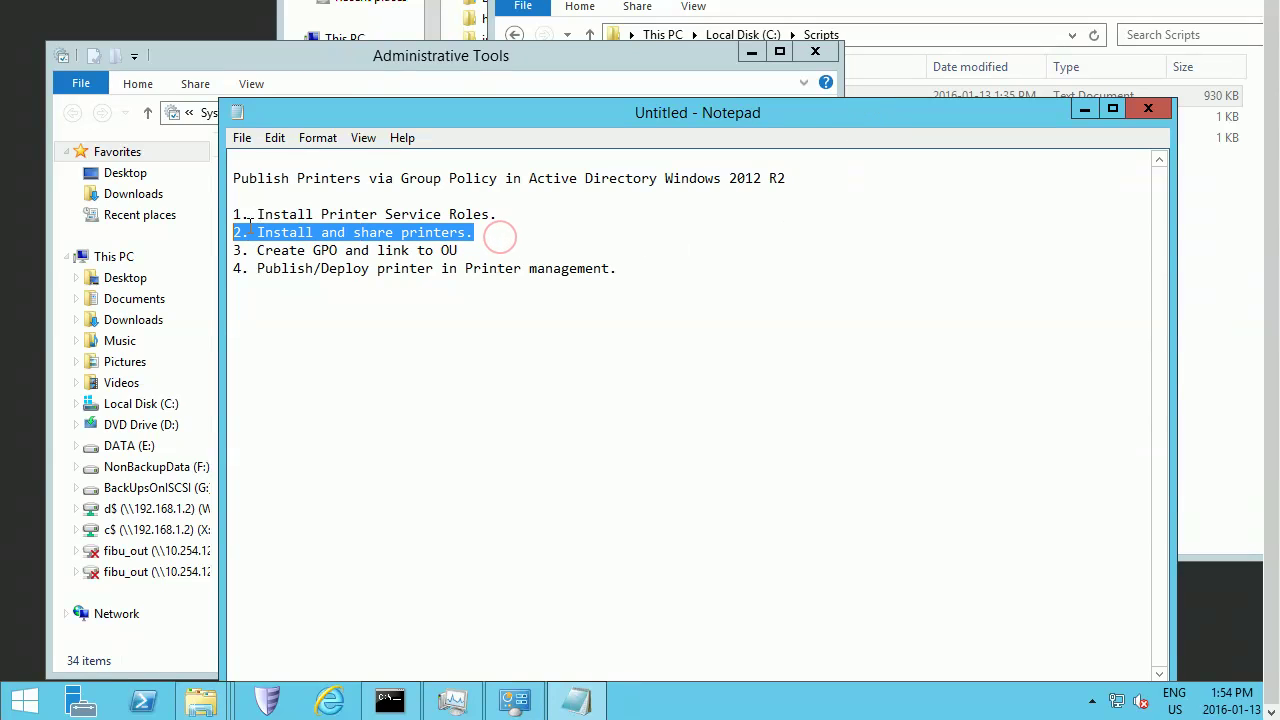
{"action": "left_click", "coordinate": [532, 224]}
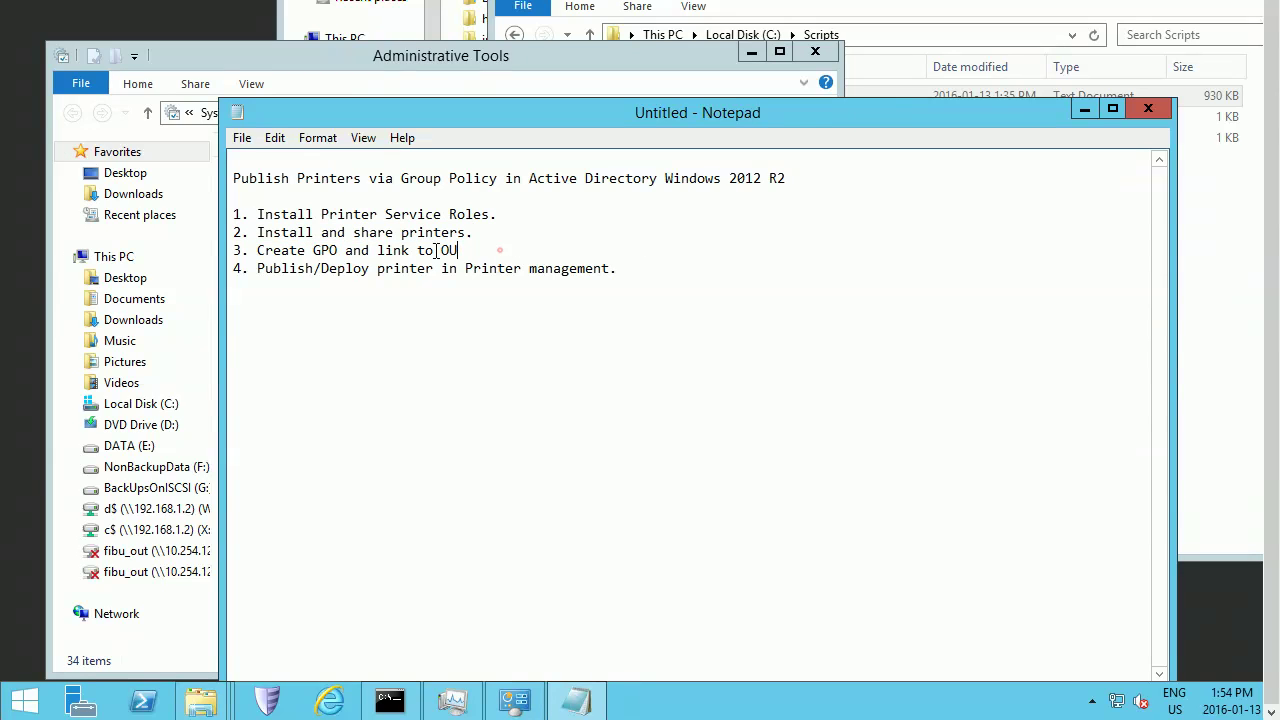
{"action": "left_click_drag", "start_coordinate": [437, 250], "coordinate": [230, 252]}
{"action": "left_click", "coordinate": [268, 245]}
{"action": "left_click", "coordinate": [501, 248]}
Step: Open the Administrative Tools folder from the Start screen
{"action": "mouse_move", "coordinate": [207, 710]}
{"action": "left_click", "coordinate": [26, 704]}
{"action": "left_click", "coordinate": [203, 467]}
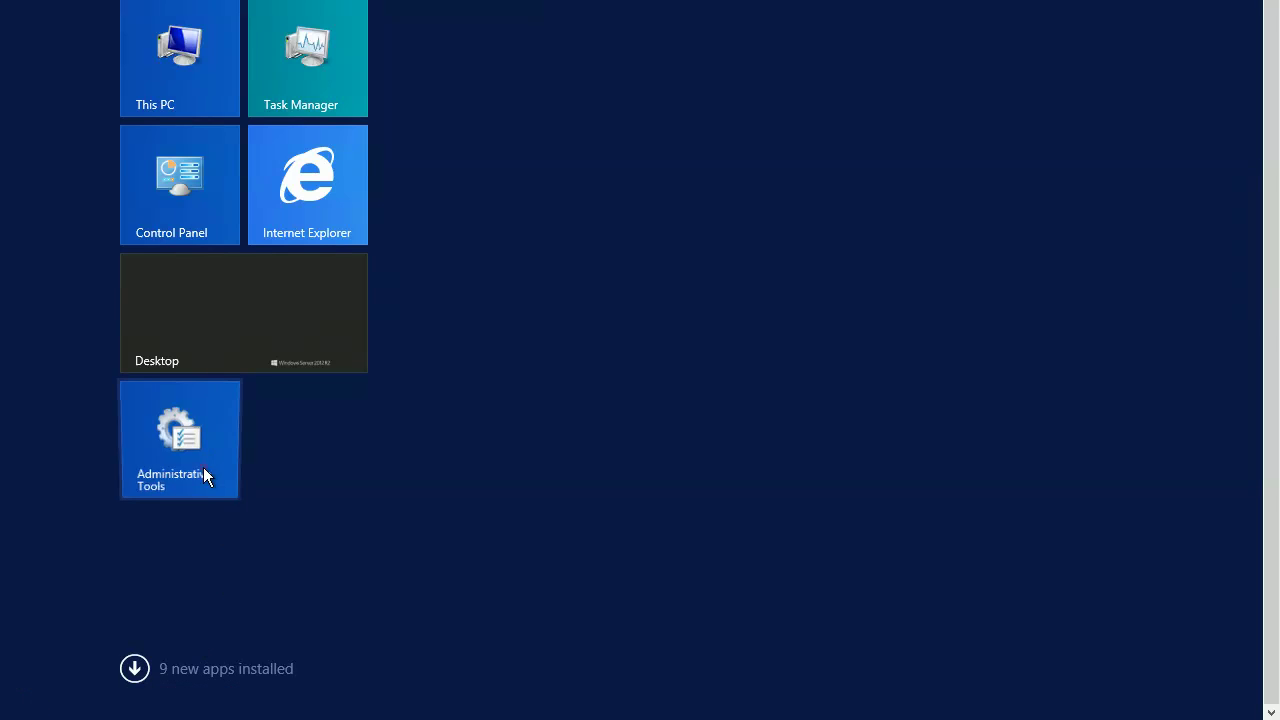
Step: Launch Group Policy Management and expand the MyBusiness > Computers OU to show its child OUs
{"action": "key", "text": "g"}
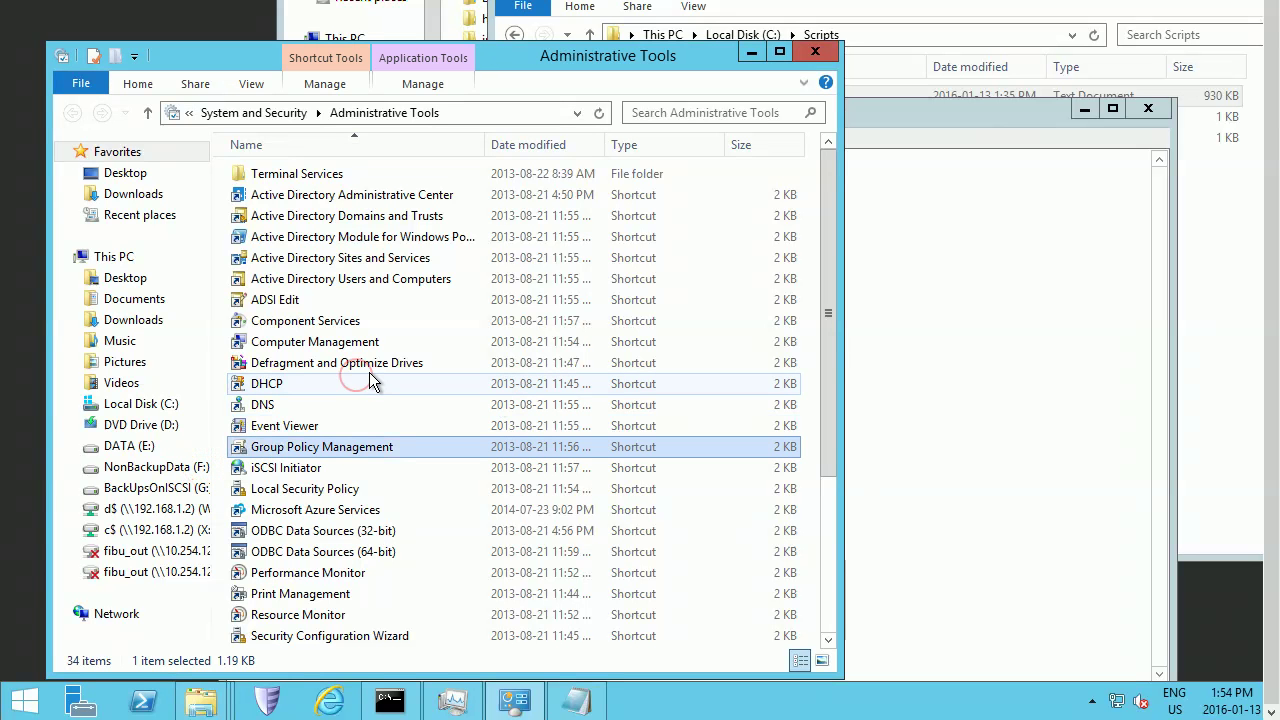
{"action": "double_click", "coordinate": [340, 455]}
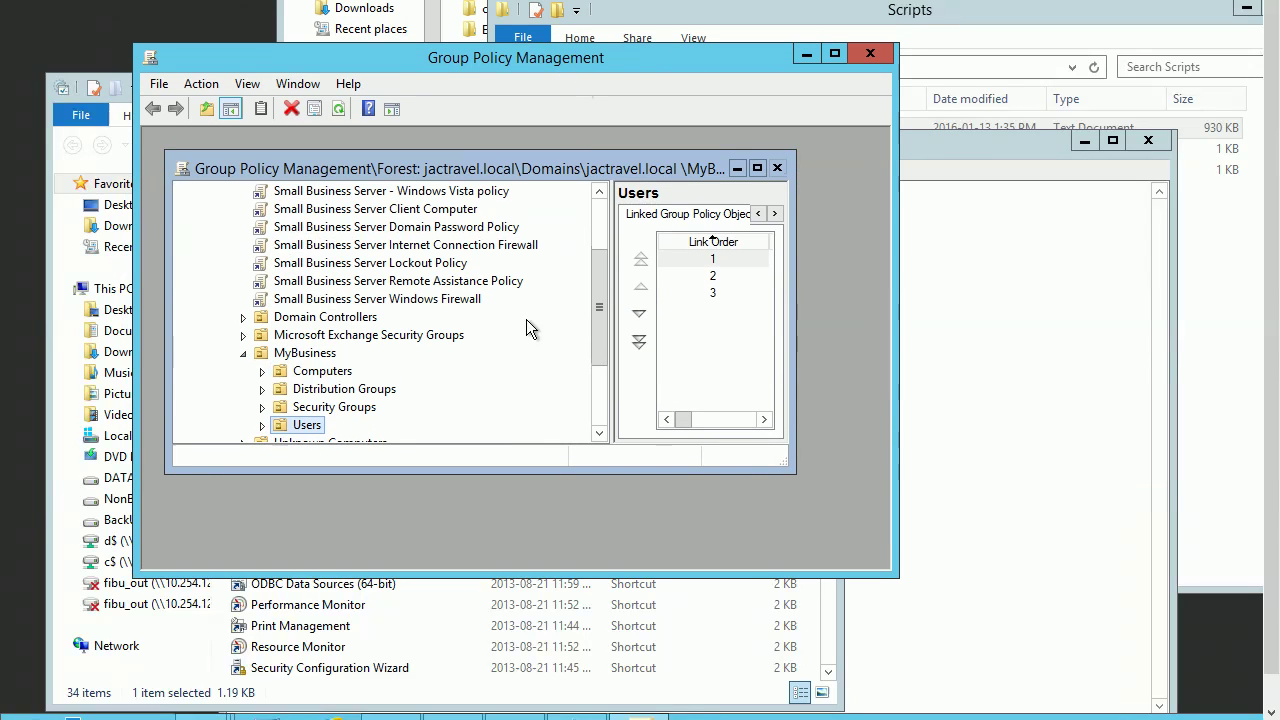
{"action": "scroll", "coordinate": [597, 335], "scroll_direction": "down", "scroll_amount": 1}
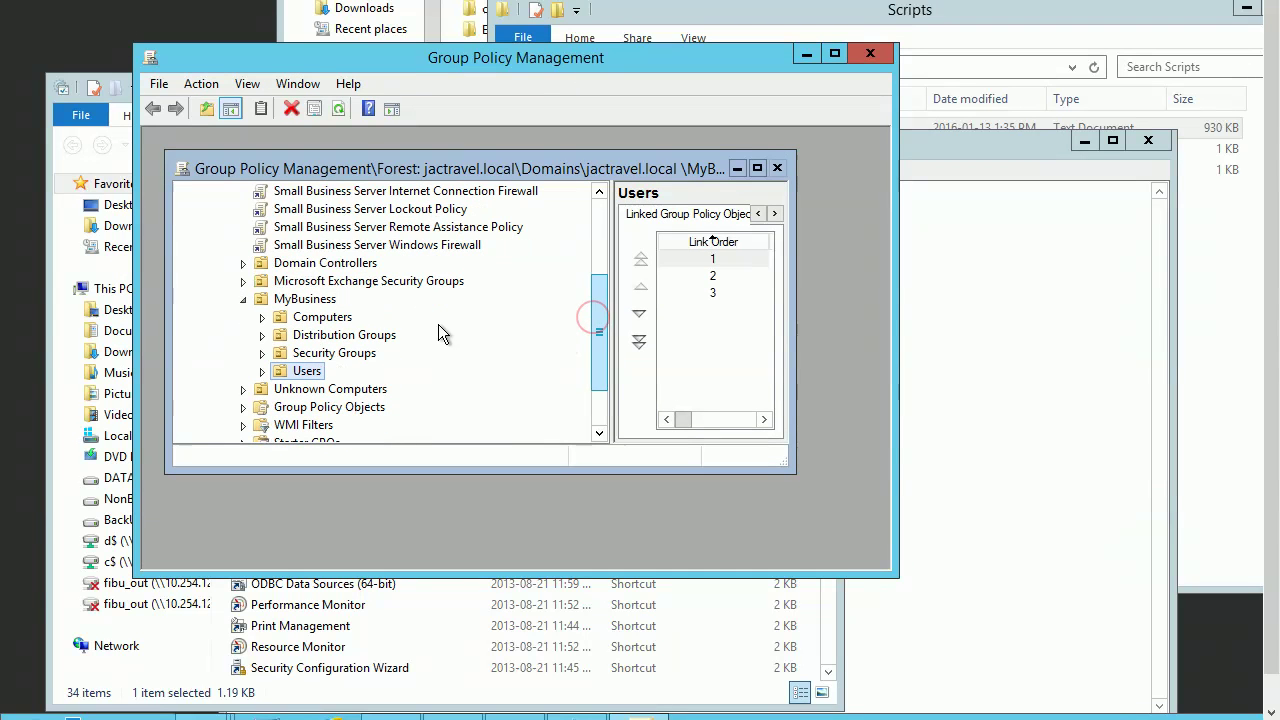
{"action": "left_click", "coordinate": [300, 317]}
{"action": "left_click", "coordinate": [263, 318]}
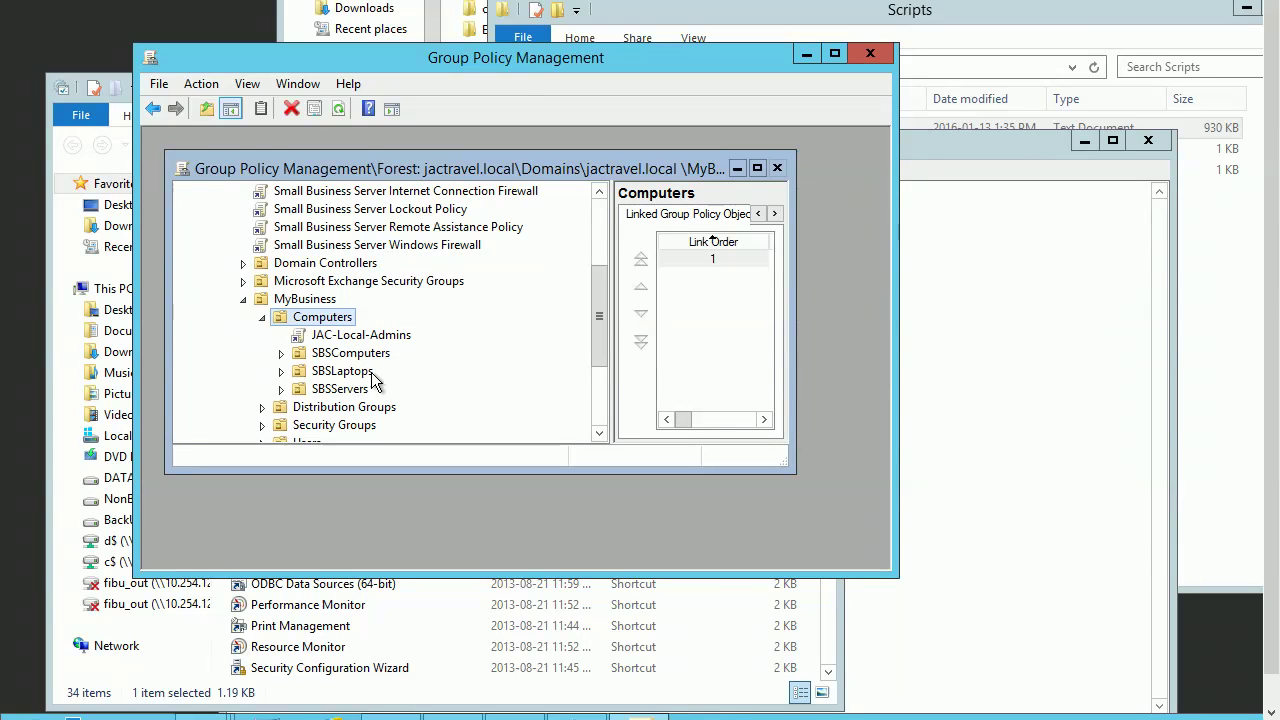
{"action": "right_click", "coordinate": [340, 320]}
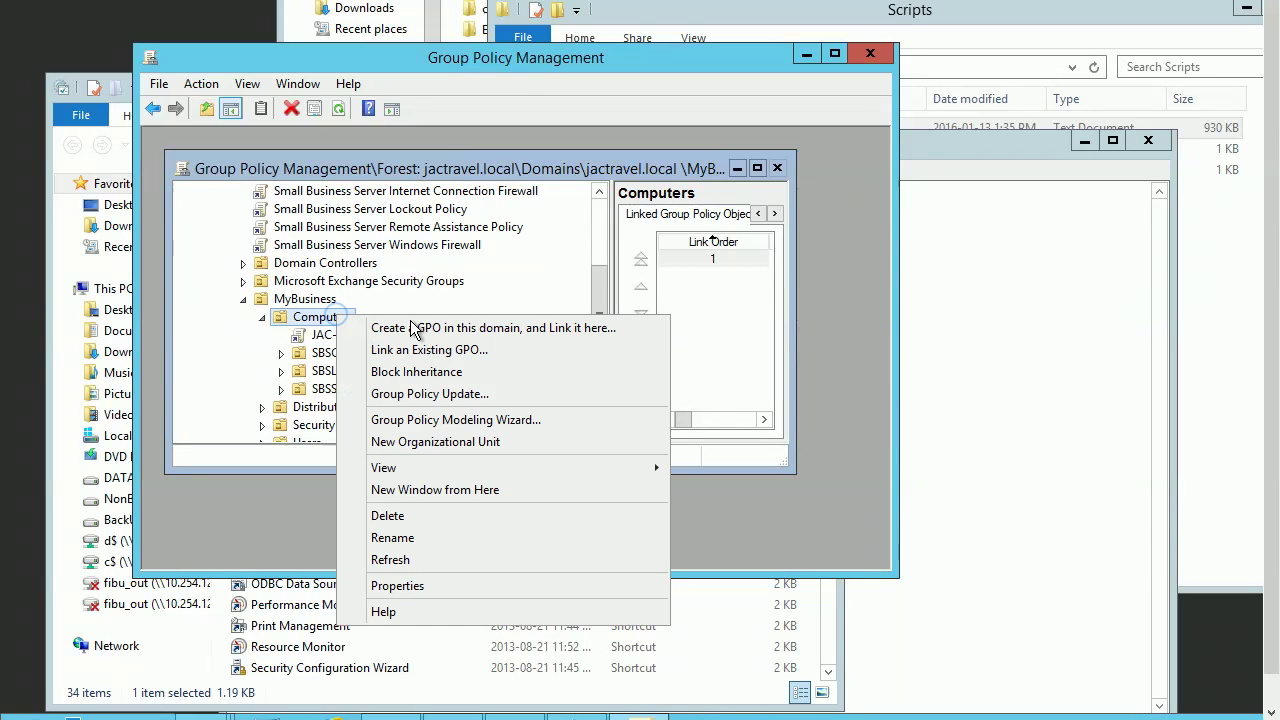
Step: Create the Jac-Printer-Deployment GPO linked to the Computers OU and select its new link
{"action": "left_click", "coordinate": [472, 326]}
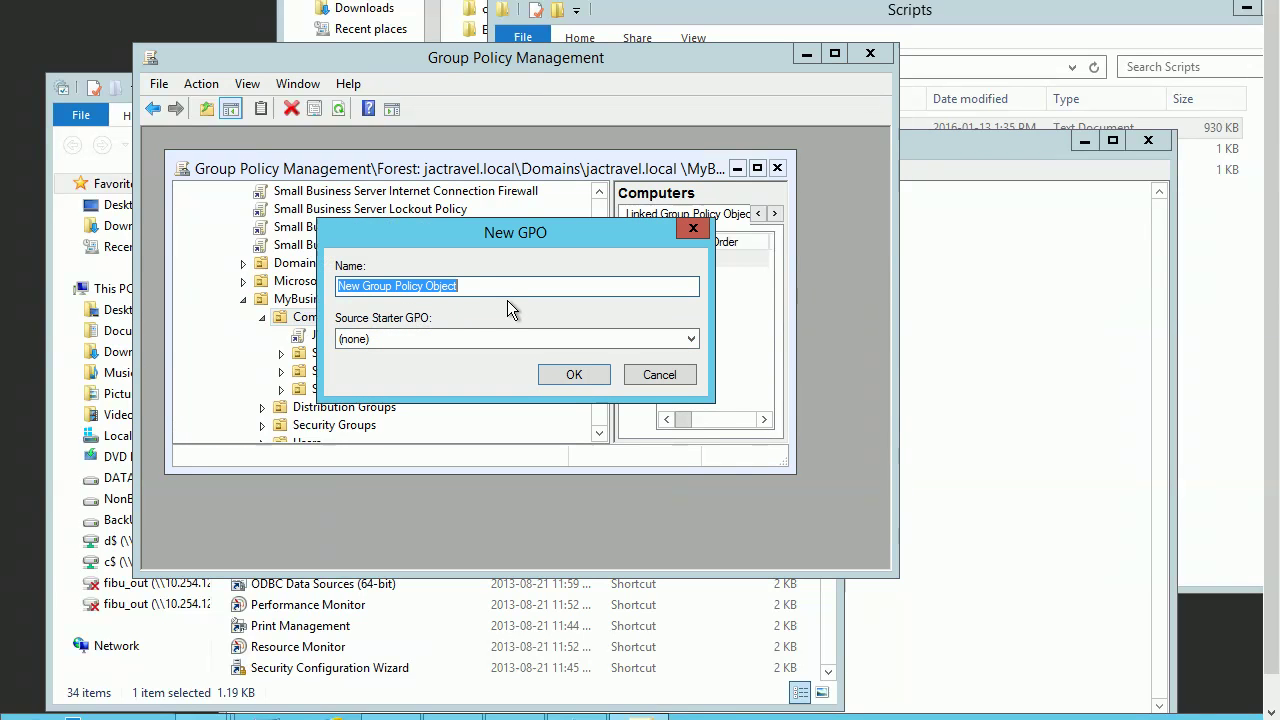
{"action": "type", "text": "J"}
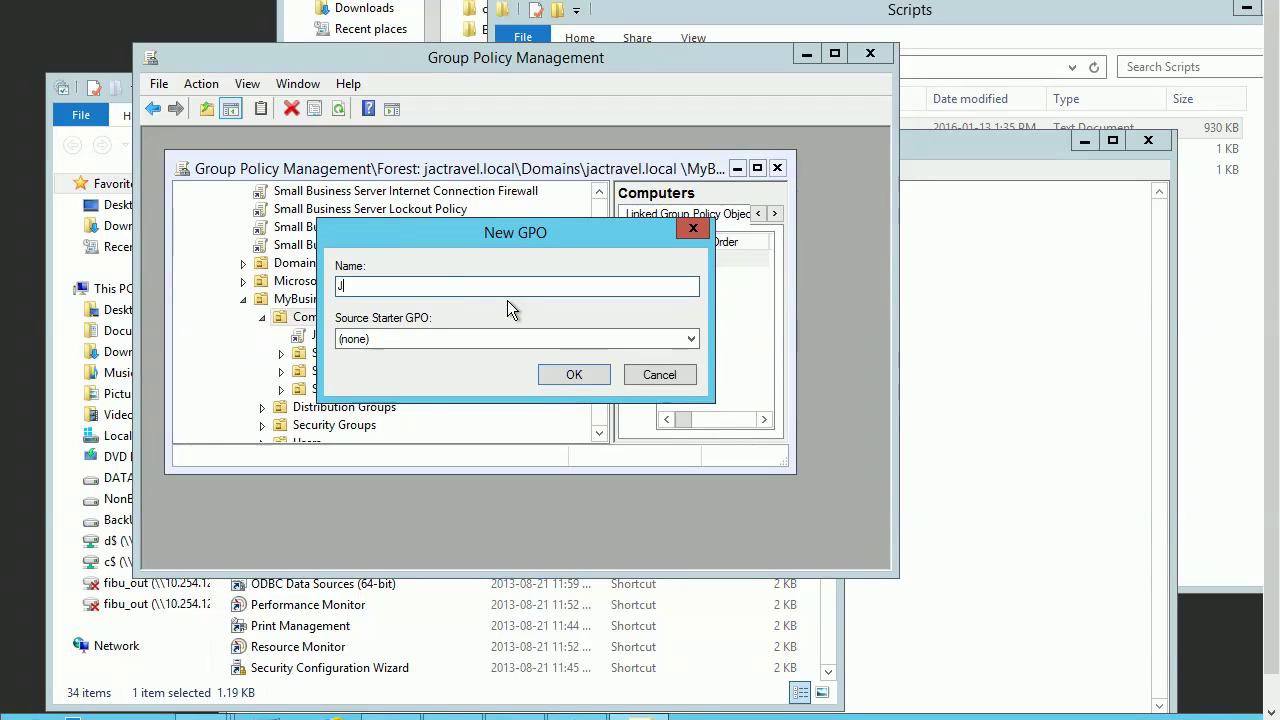
{"action": "type", "text": "ac-Printer"}
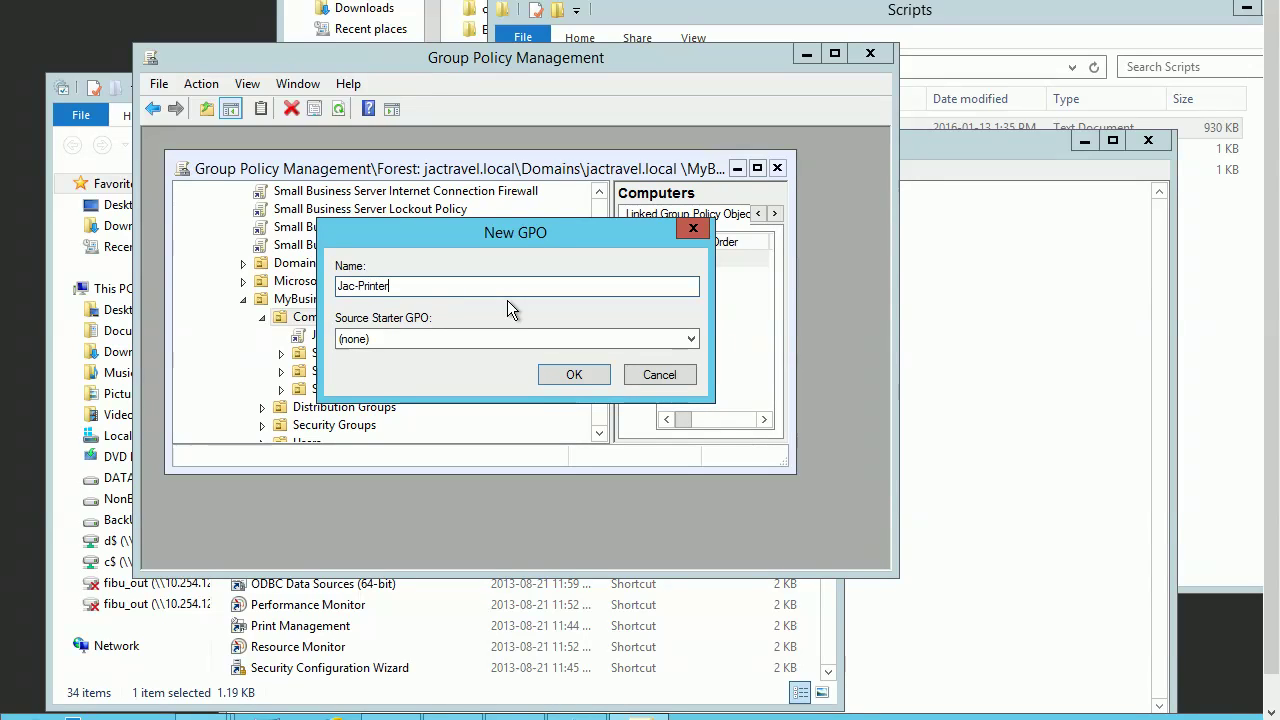
{"action": "type", "text": "-Deployment"}
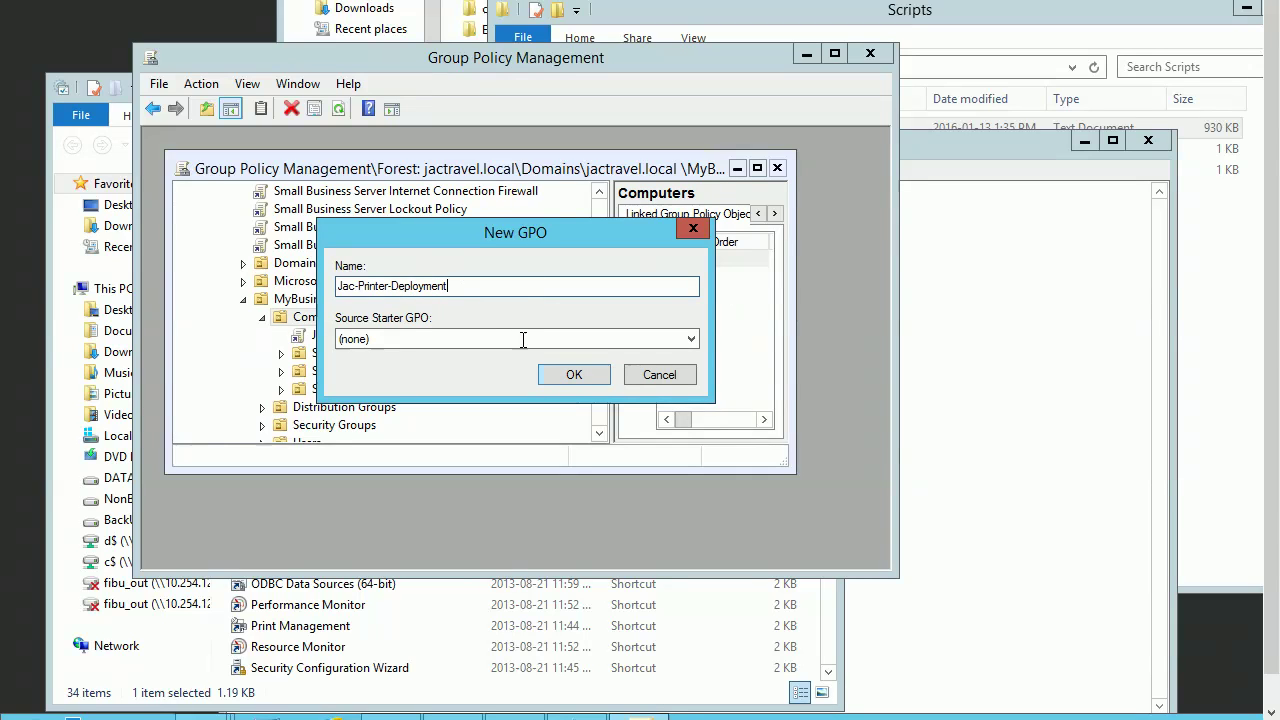
{"action": "left_click", "coordinate": [566, 372]}
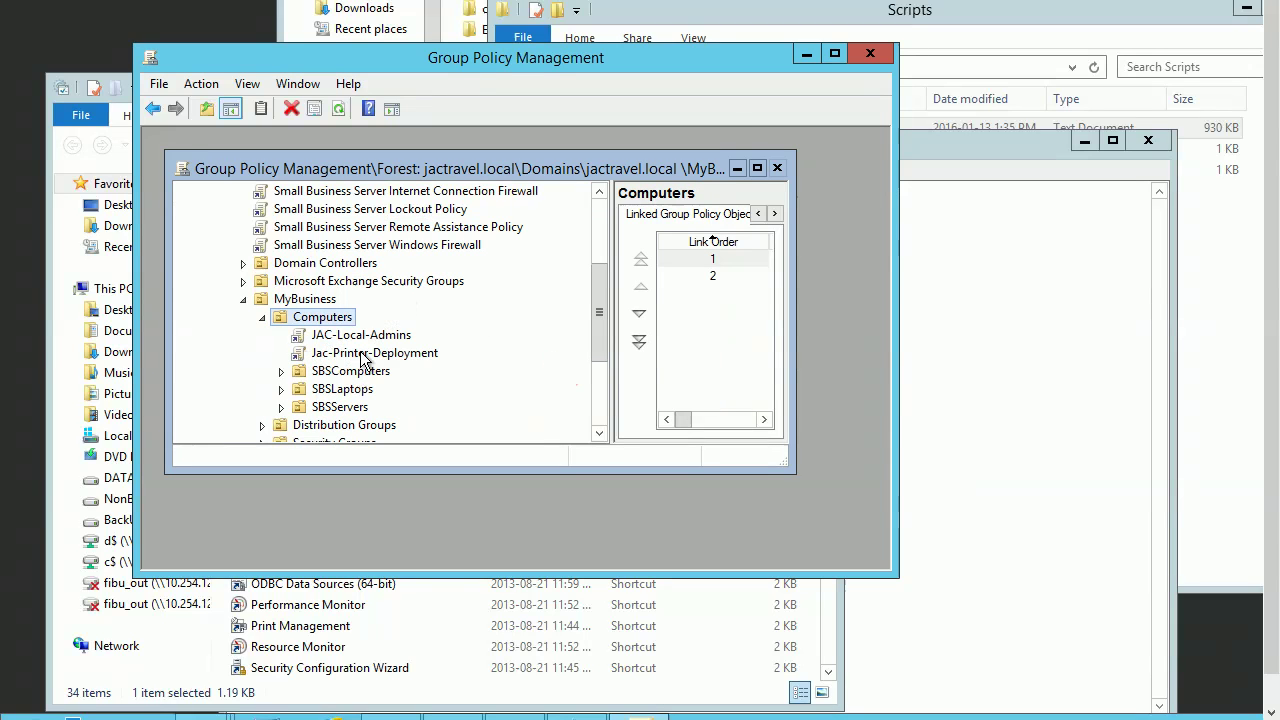
{"action": "left_click", "coordinate": [385, 356]}
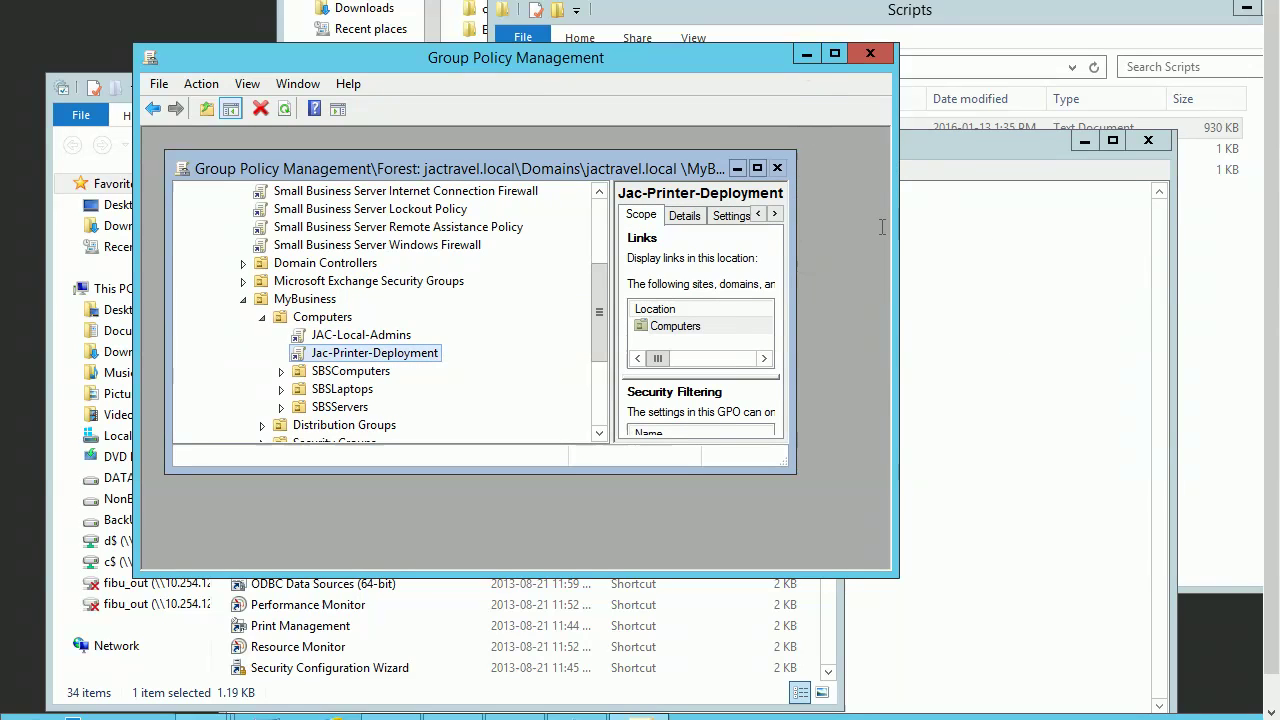
Step: Close Group Policy Management and review step 4 on deploying printers in the Notepad checklist
{"action": "left_click", "coordinate": [867, 54]}
{"action": "left_click", "coordinate": [964, 419]}
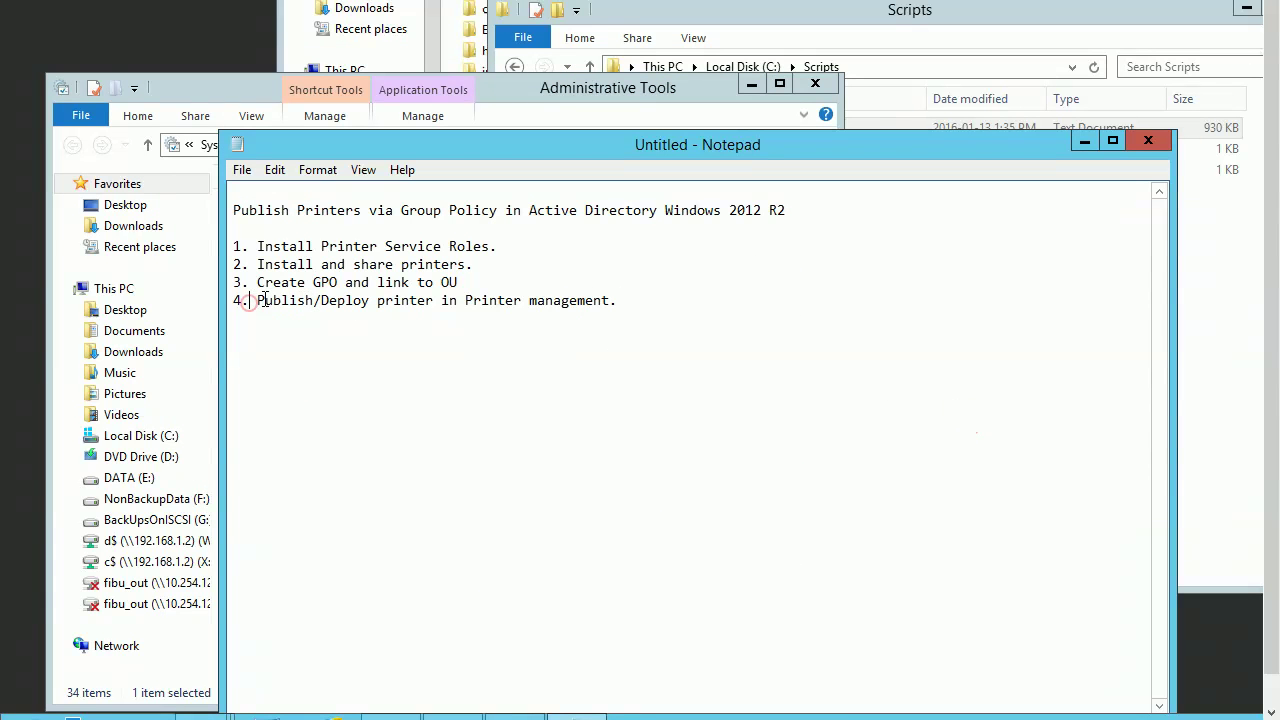
{"action": "left_click_drag", "start_coordinate": [252, 300], "coordinate": [490, 302]}
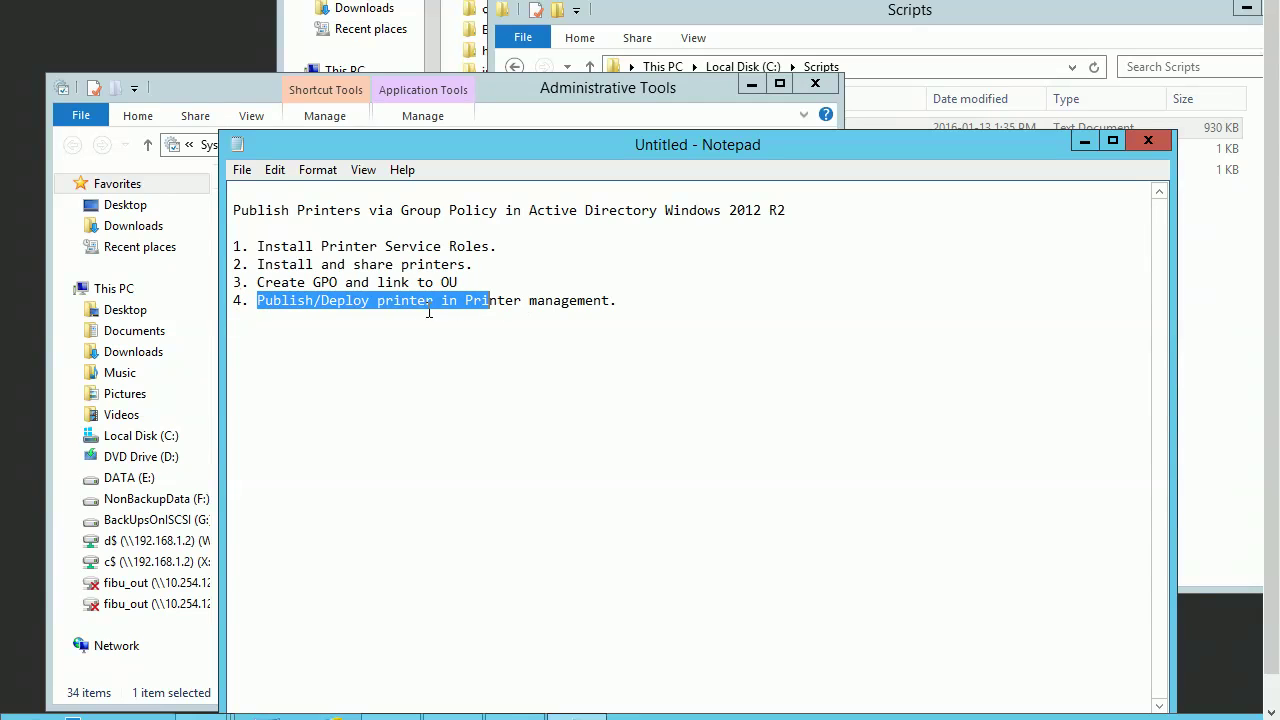
{"action": "left_click", "coordinate": [355, 300]}
{"action": "left_click", "coordinate": [650, 302]}
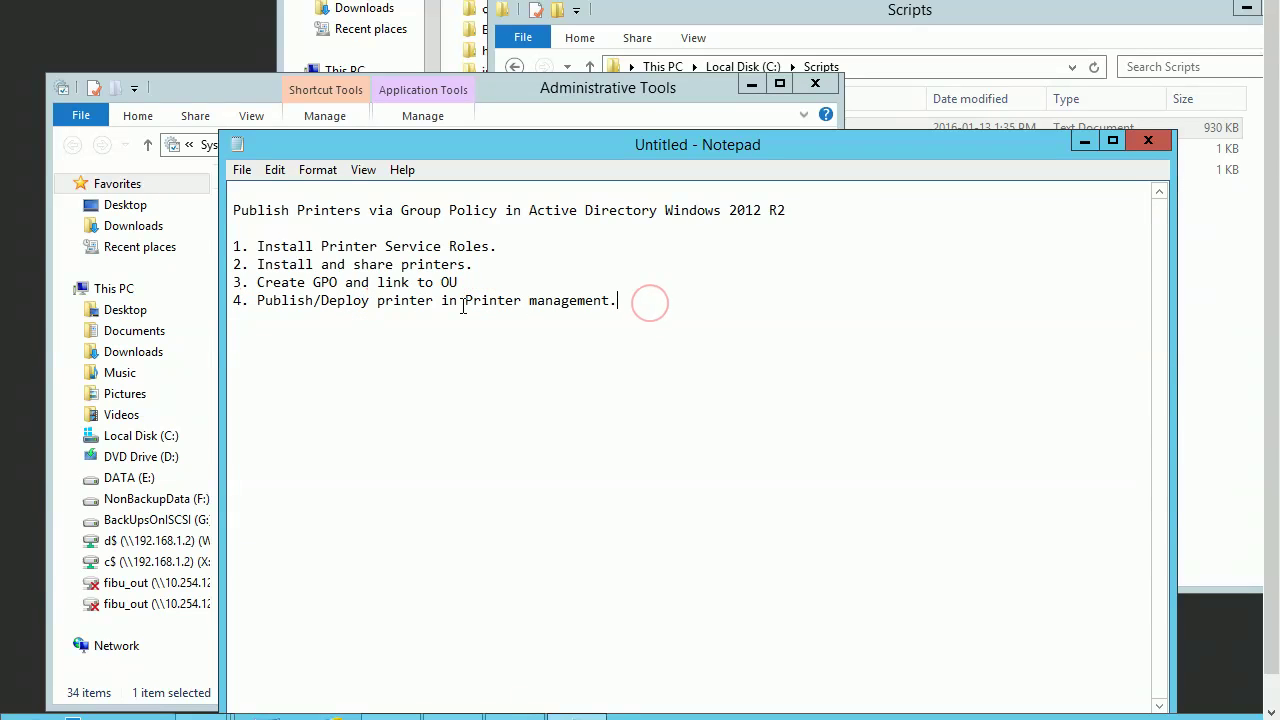
Step: Bring the Administrative Tools folder forward and locate the Print Management shortcut
{"action": "left_click", "coordinate": [208, 91]}
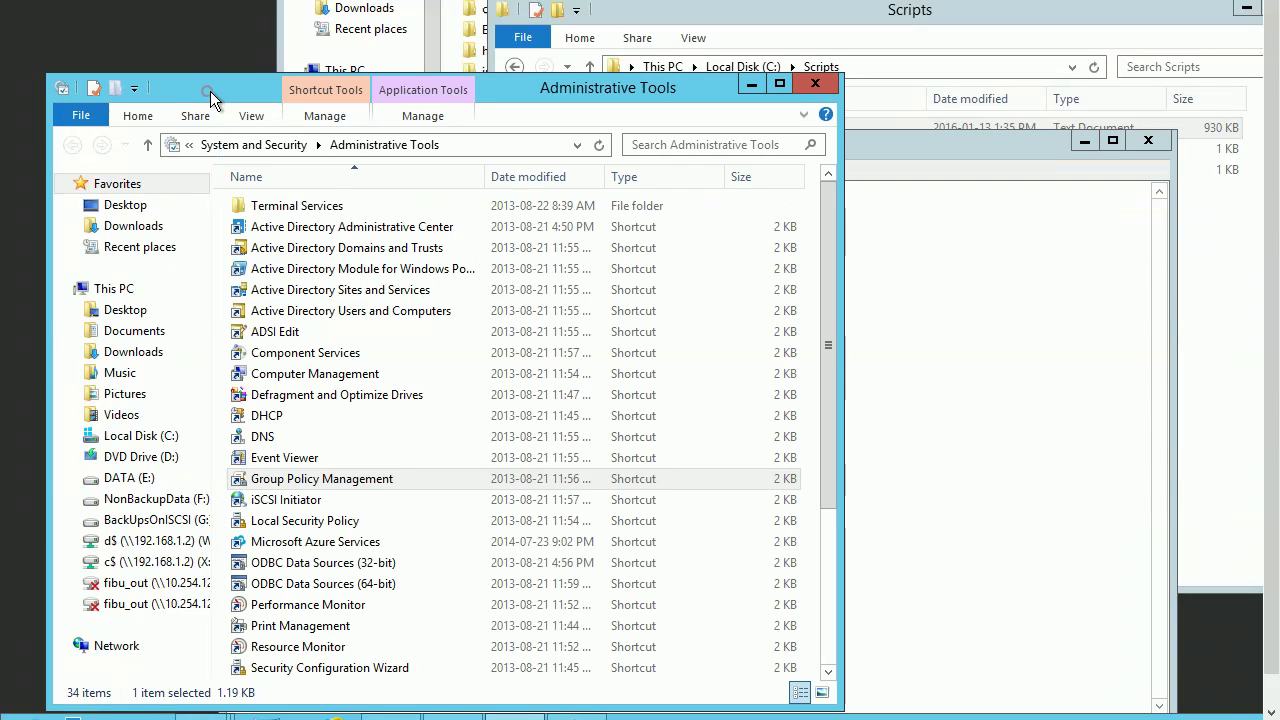
{"action": "left_click", "coordinate": [340, 333]}
{"action": "left_click", "coordinate": [297, 604]}
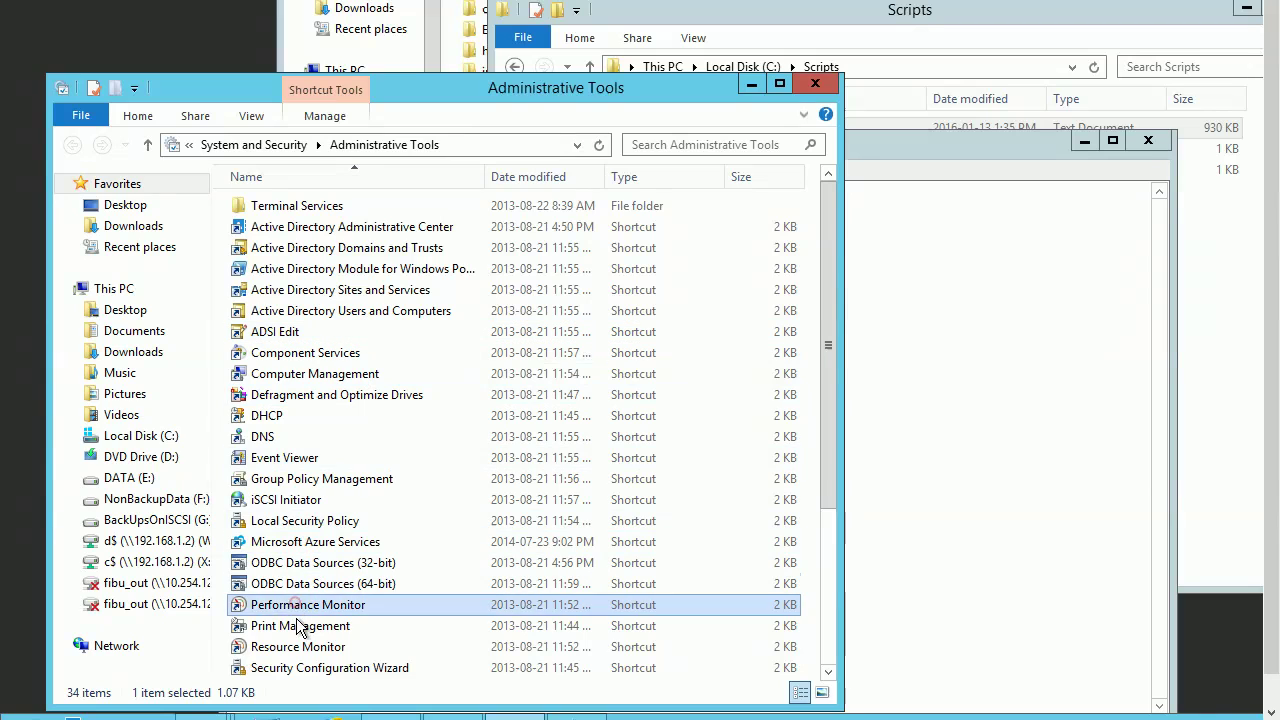
Step: Open Print Management, list All Printers, and select the NPIE89266 (HP LaserJet 400 M401dn) printer
{"action": "double_click", "coordinate": [298, 625]}
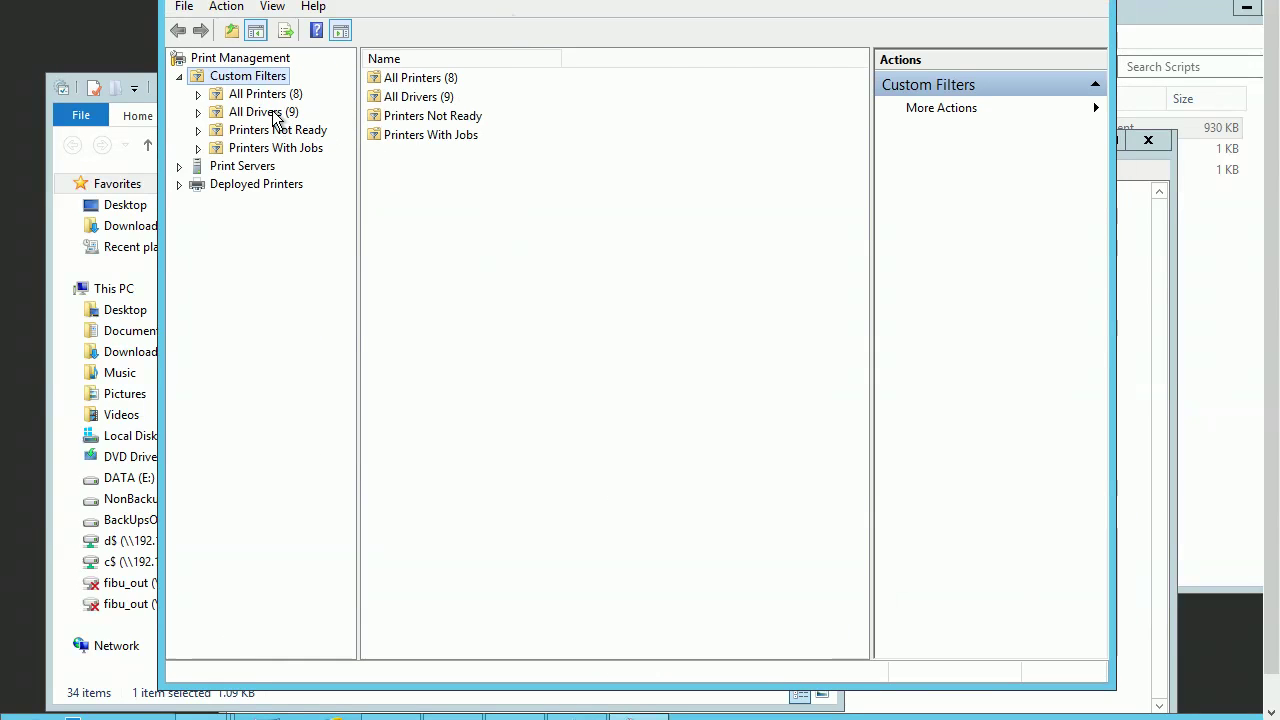
{"action": "left_click", "coordinate": [272, 113]}
{"action": "left_click", "coordinate": [219, 96]}
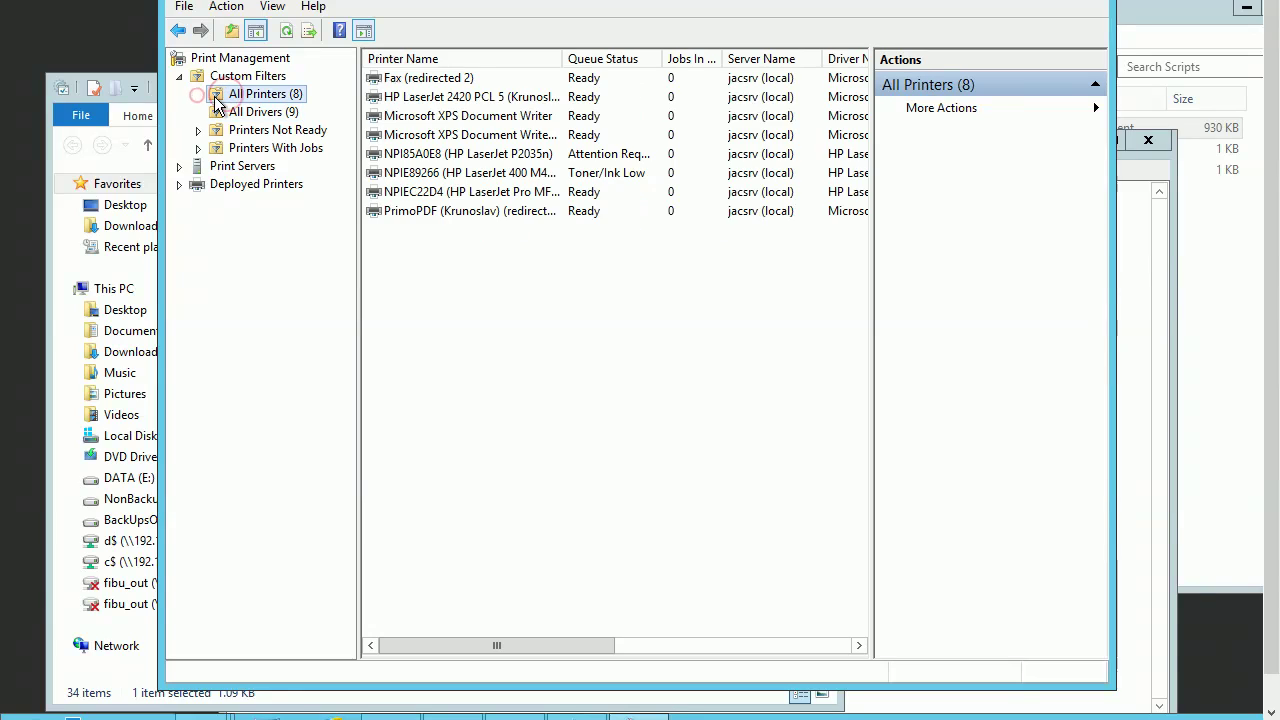
{"action": "left_click", "coordinate": [476, 136]}
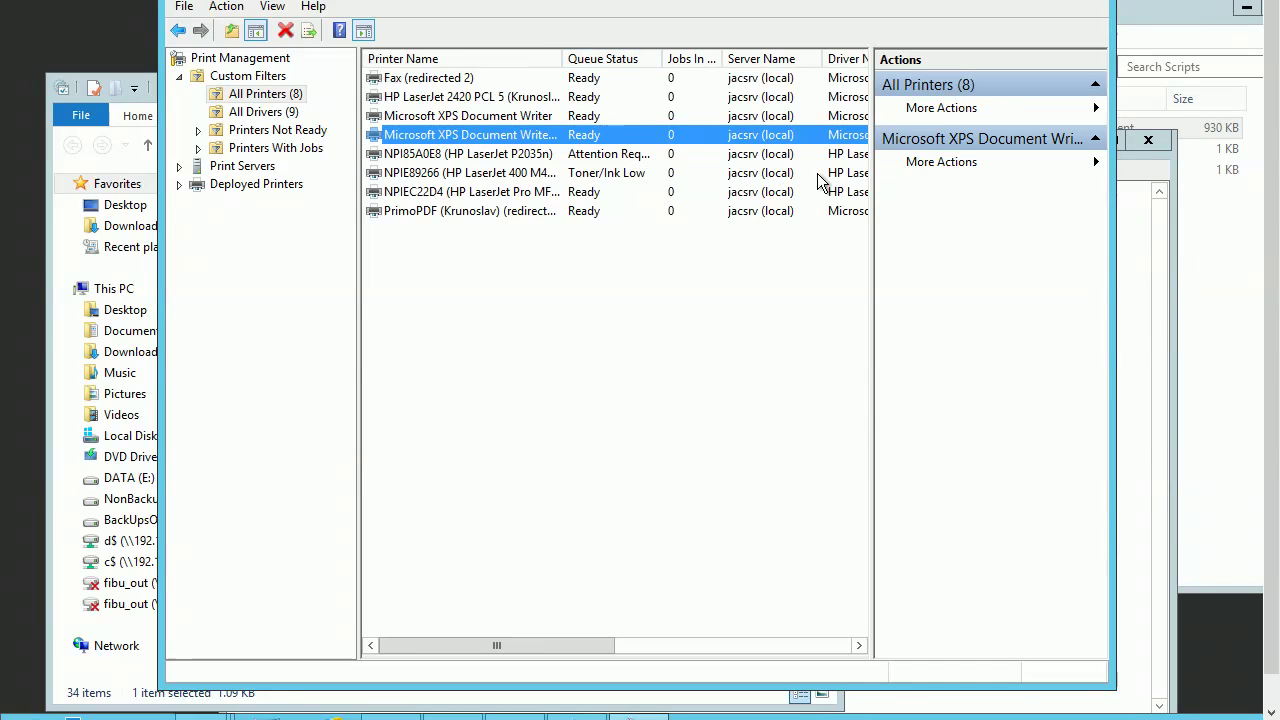
{"action": "left_click", "coordinate": [488, 156]}
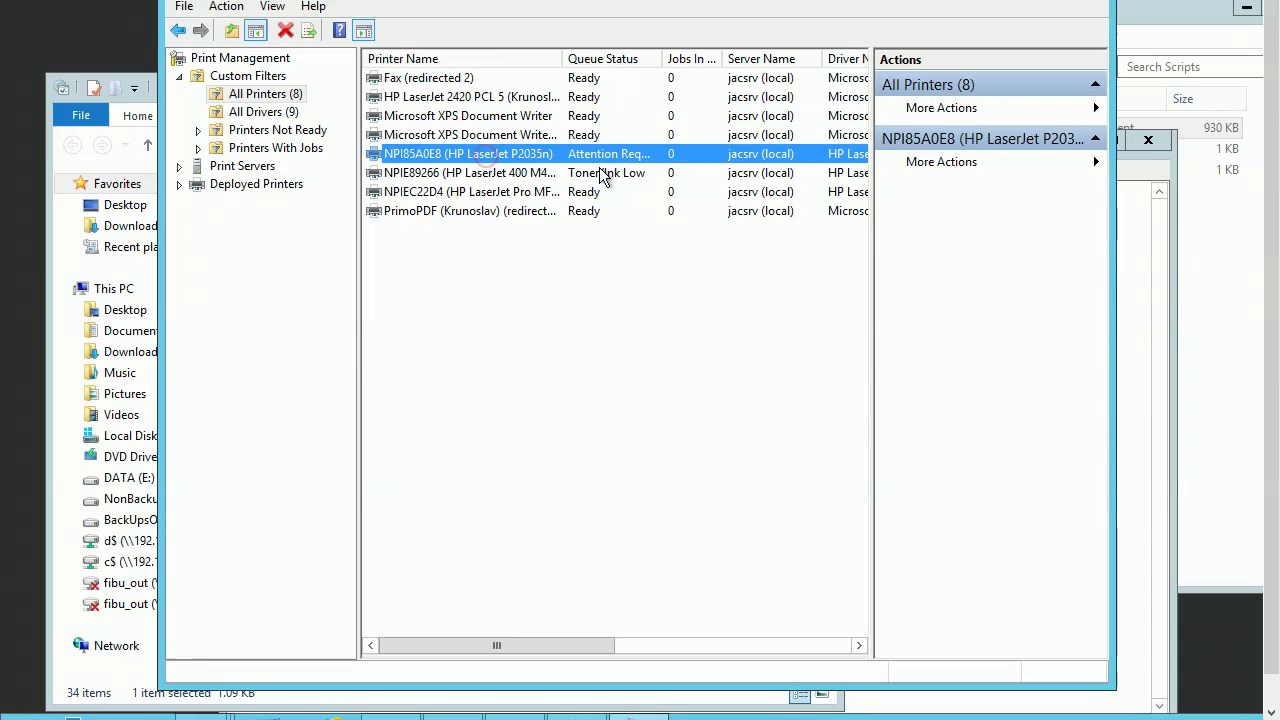
{"action": "left_click", "coordinate": [440, 176]}
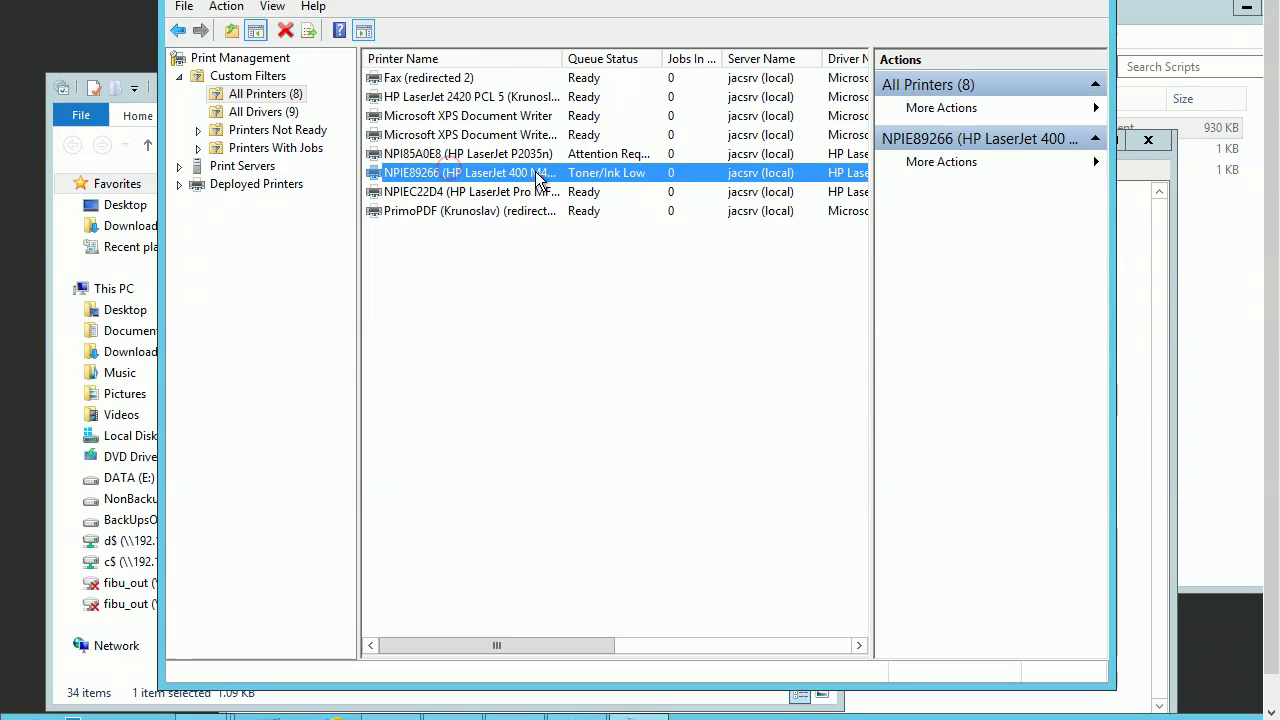
{"action": "right_click", "coordinate": [433, 178]}
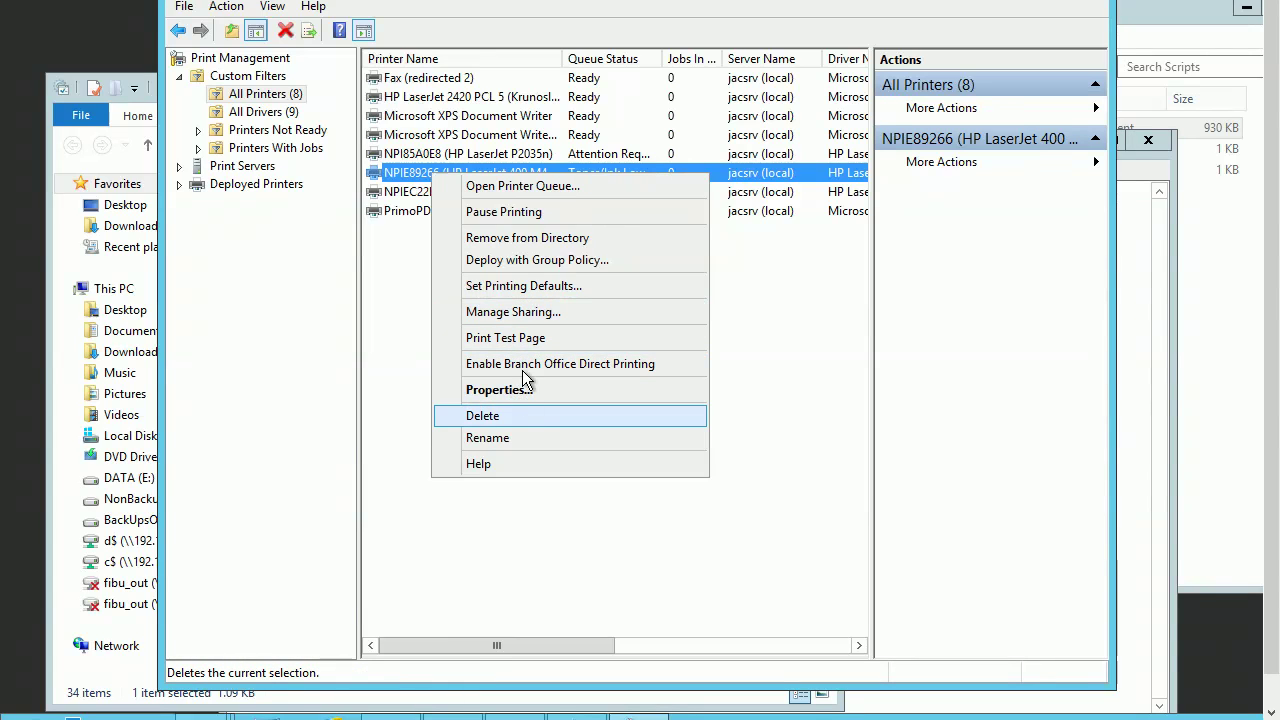
Step: Deploy NPIE89266 per machine through the Jac-Printer-Deployment GPO and confirm the success message
{"action": "left_click", "coordinate": [525, 262]}
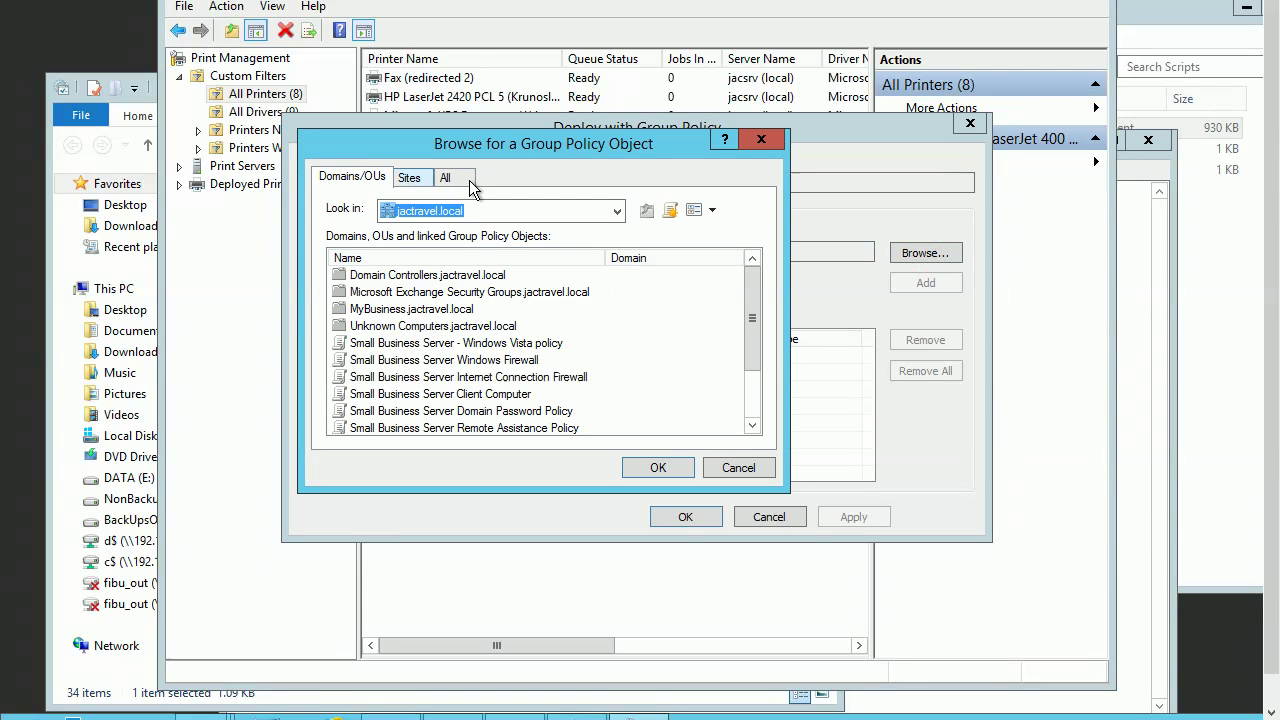
{"action": "left_click", "coordinate": [446, 178]}
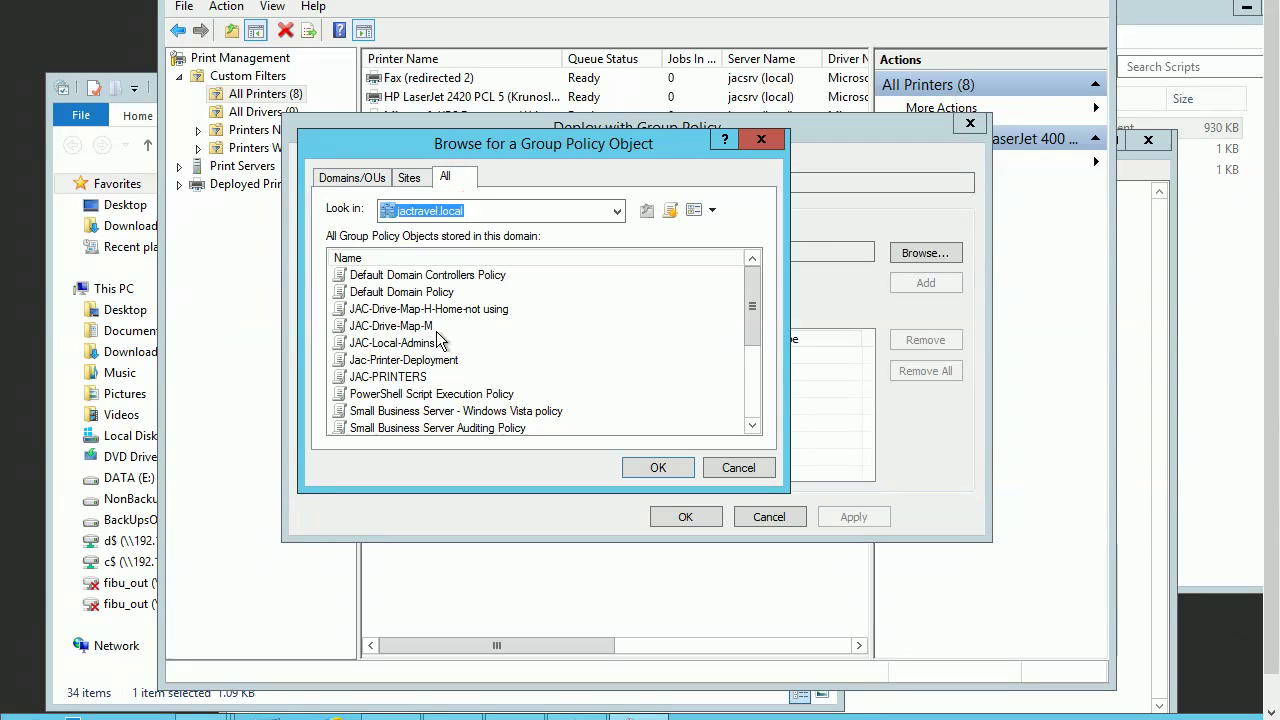
{"action": "left_click", "coordinate": [405, 343]}
{"action": "left_click", "coordinate": [415, 361]}
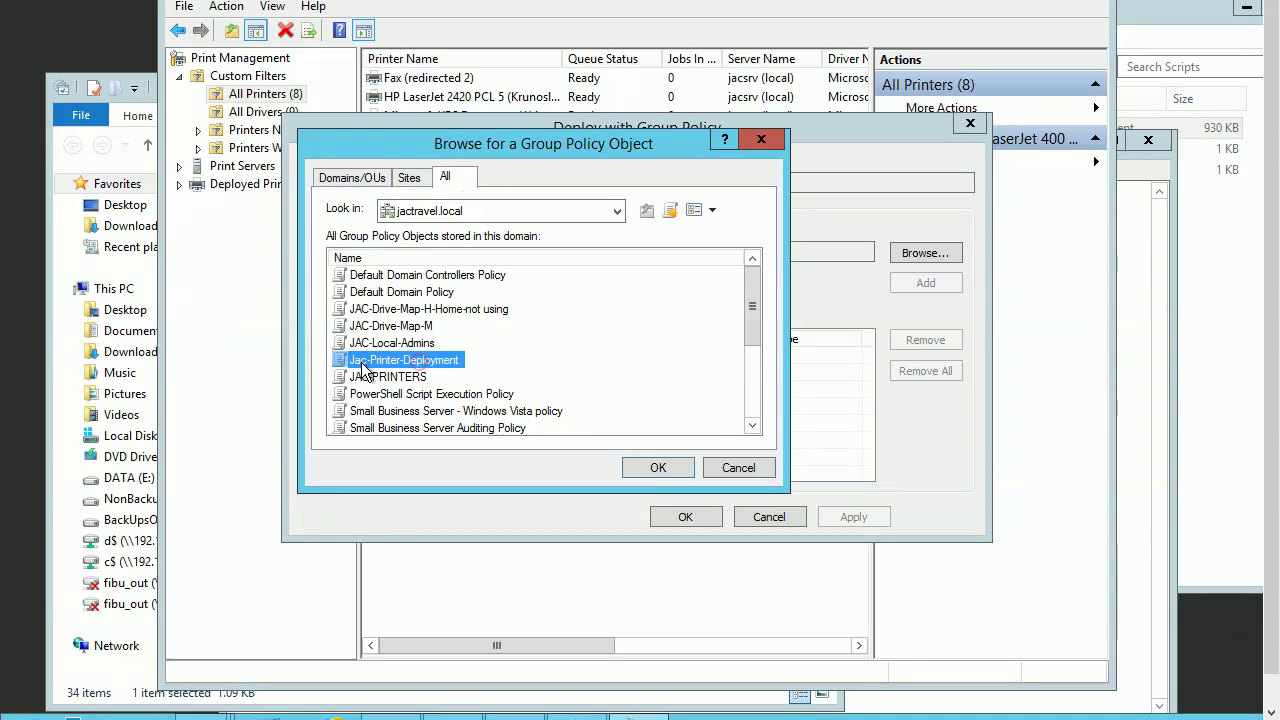
{"action": "left_click", "coordinate": [650, 467]}
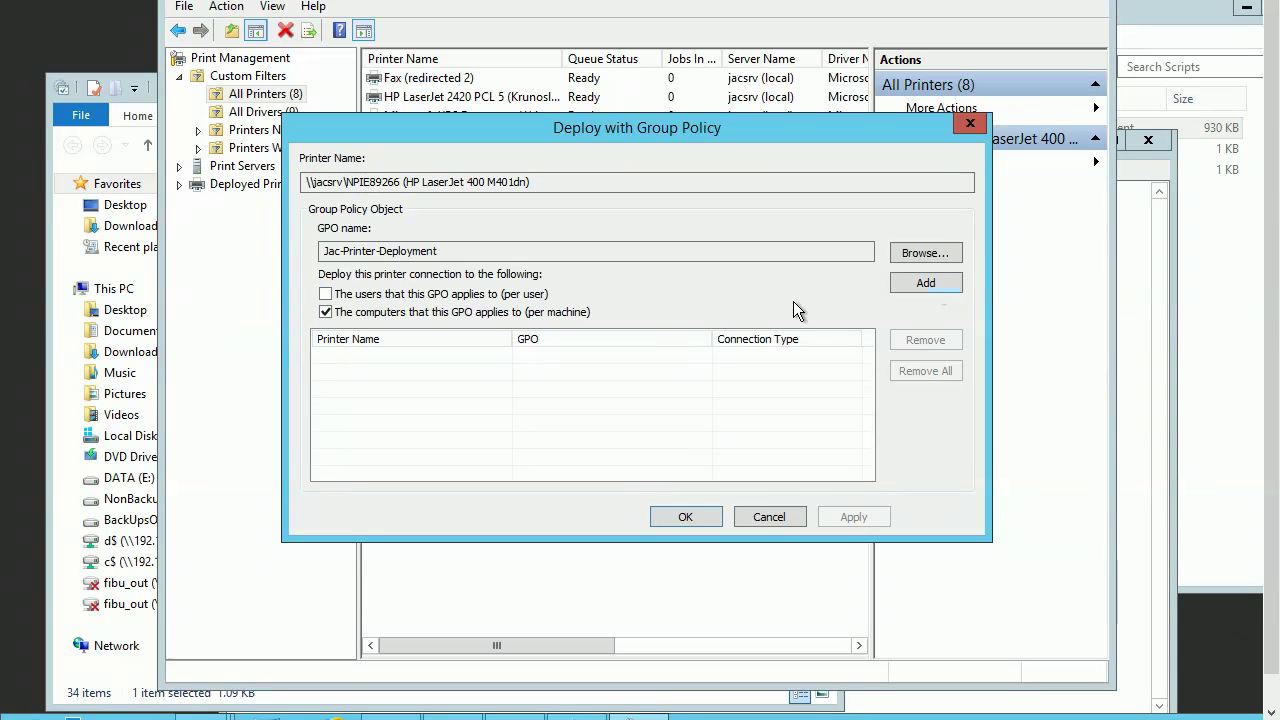
{"action": "left_click", "coordinate": [920, 284]}
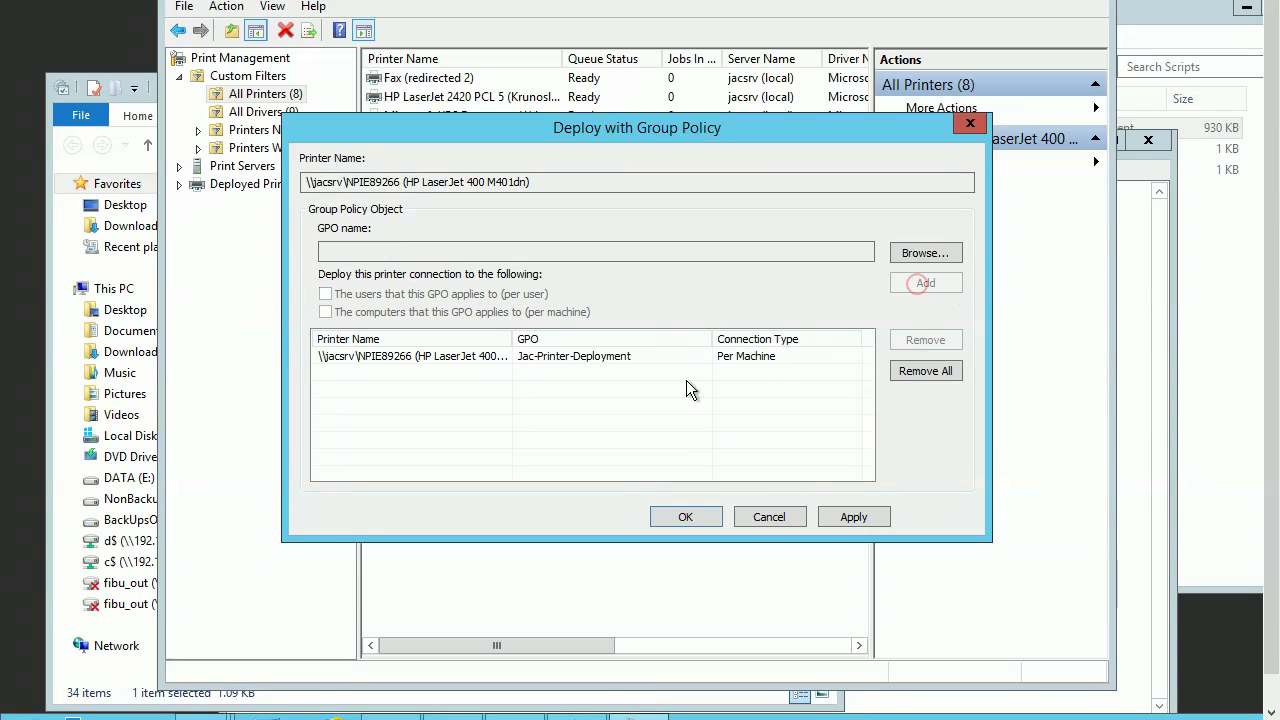
{"action": "left_click", "coordinate": [845, 516]}
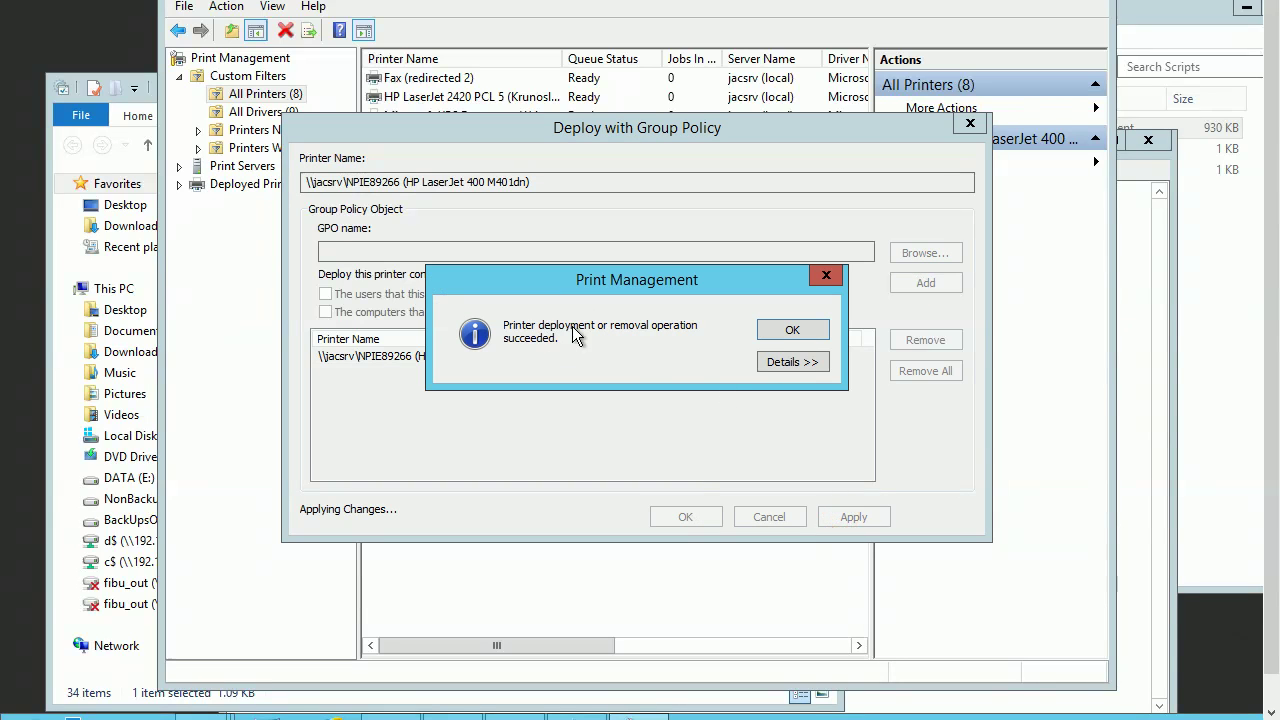
{"action": "left_click", "coordinate": [792, 330]}
{"action": "left_click", "coordinate": [692, 516]}
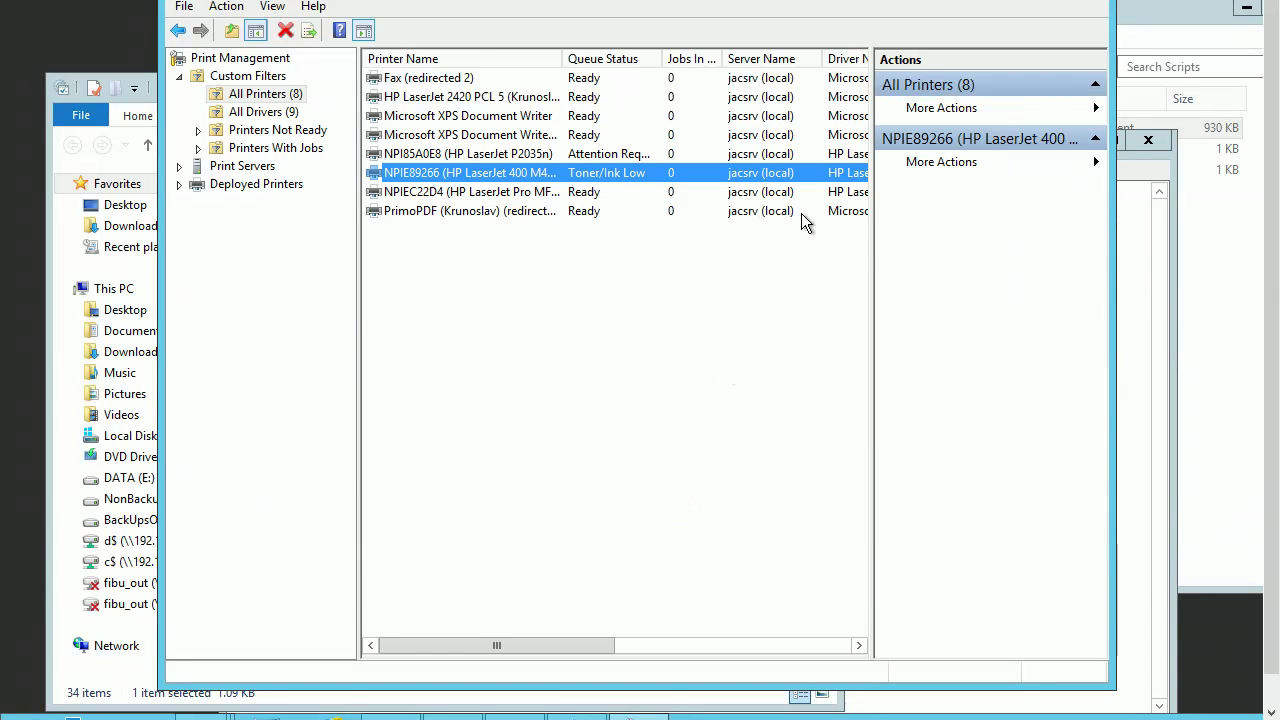
Step: Bring the Notepad checklist forward and review step 4, now completed
{"action": "left_click", "coordinate": [1142, 329]}
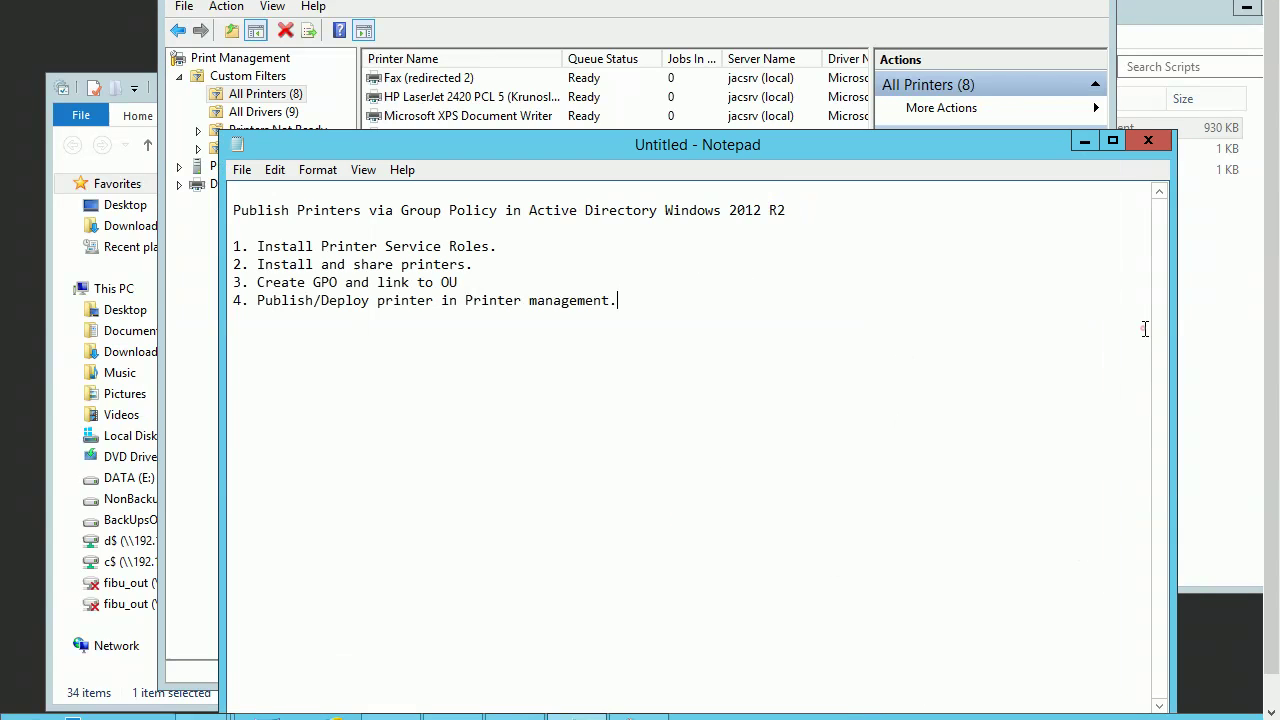
{"action": "left_click_drag", "start_coordinate": [665, 294], "coordinate": [226, 300]}
{"action": "left_click", "coordinate": [524, 280]}
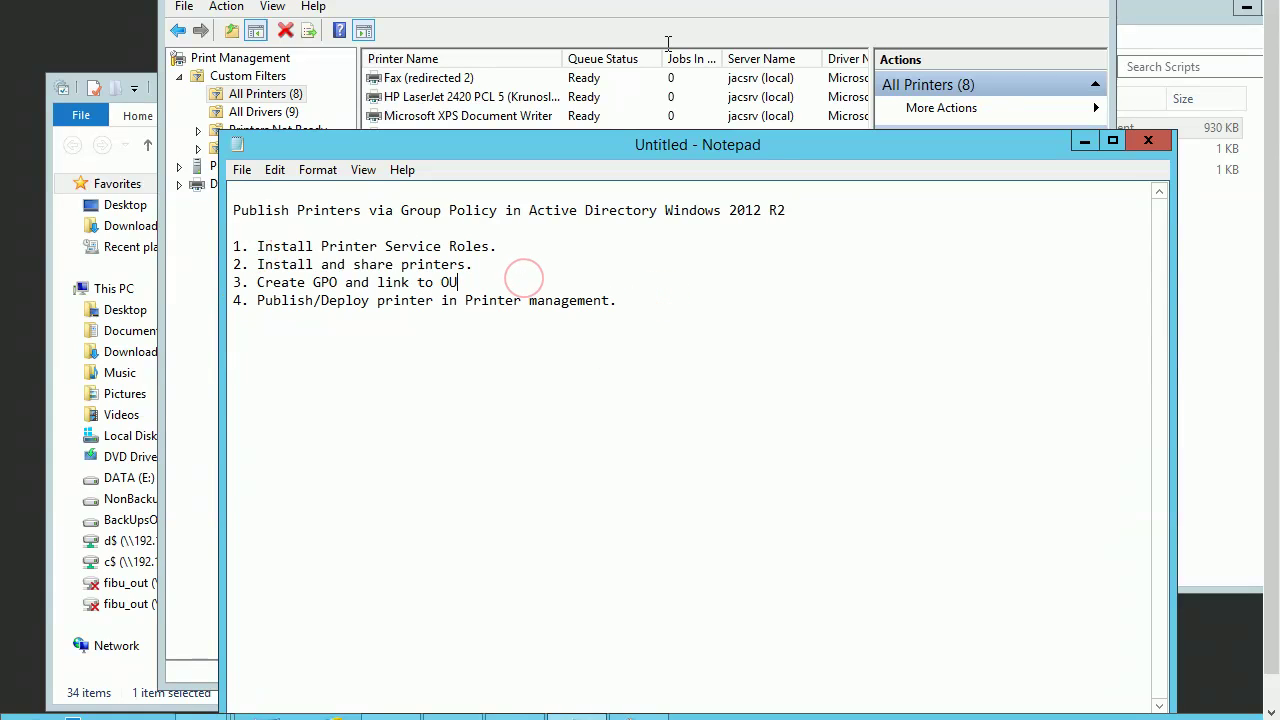